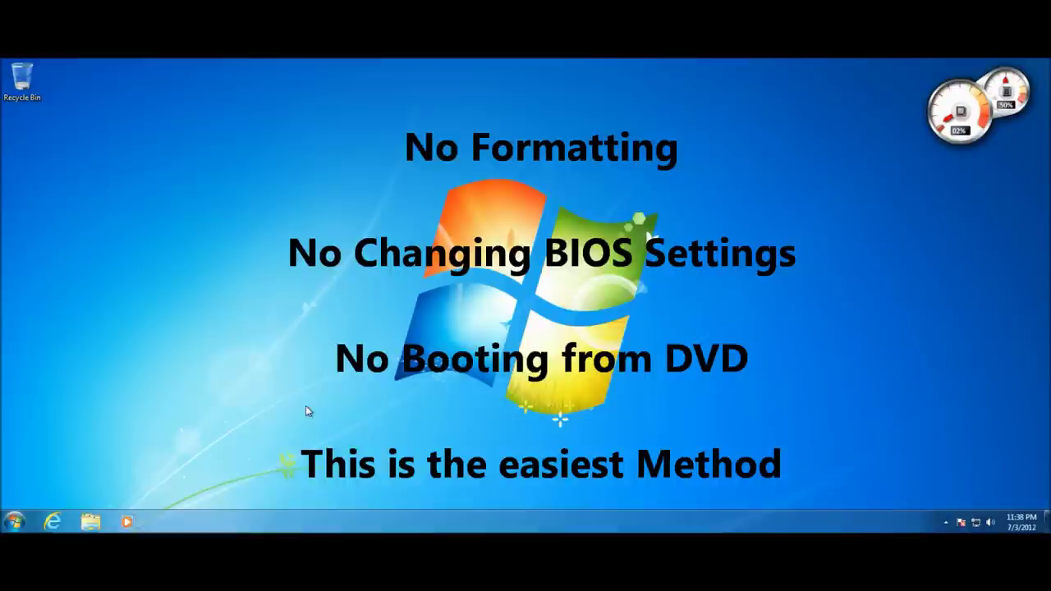
{"action": "left_click_drag", "start_coordinate": [306, 405], "coordinate": [720, 185]}
{"action": "left_click_drag", "start_coordinate": [356, 156], "coordinate": [702, 462]}
{"action": "left_click_drag", "start_coordinate": [705, 458], "coordinate": [367, 136]}
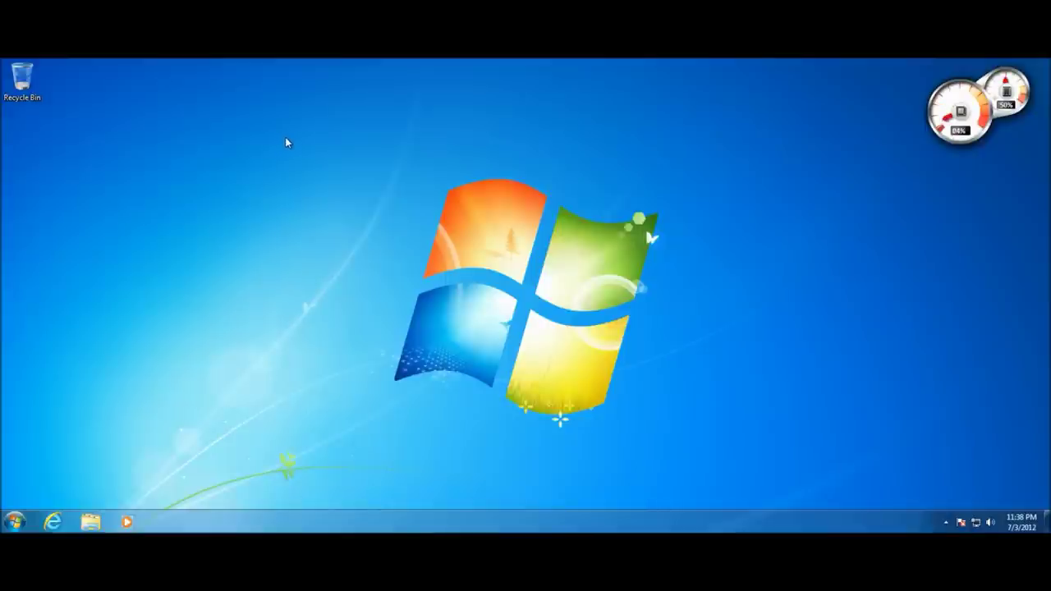
{"action": "left_click_drag", "start_coordinate": [305, 218], "coordinate": [392, 296]}
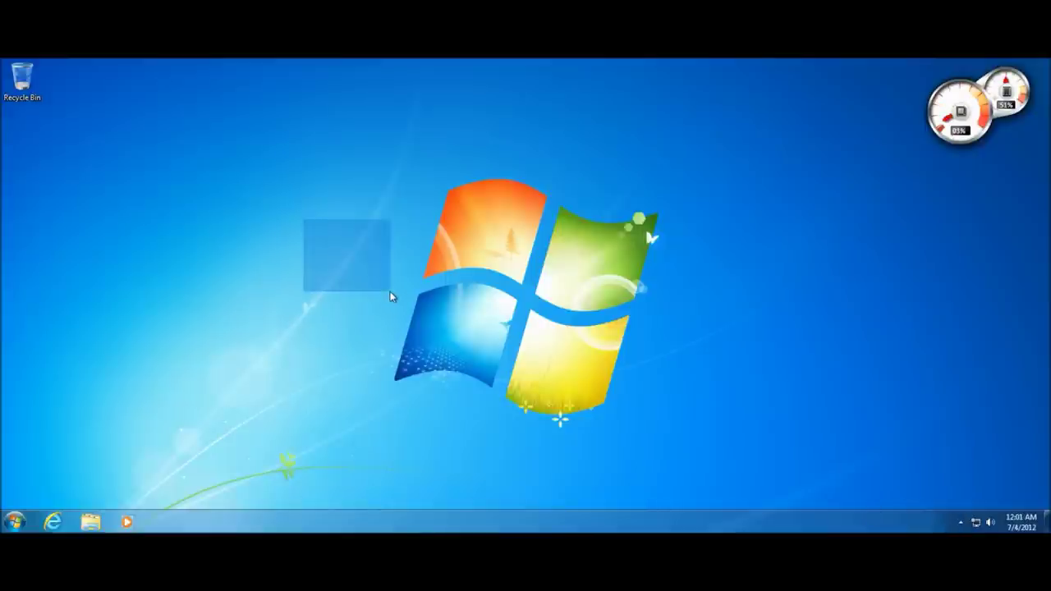
{"action": "right_click", "coordinate": [227, 205]}
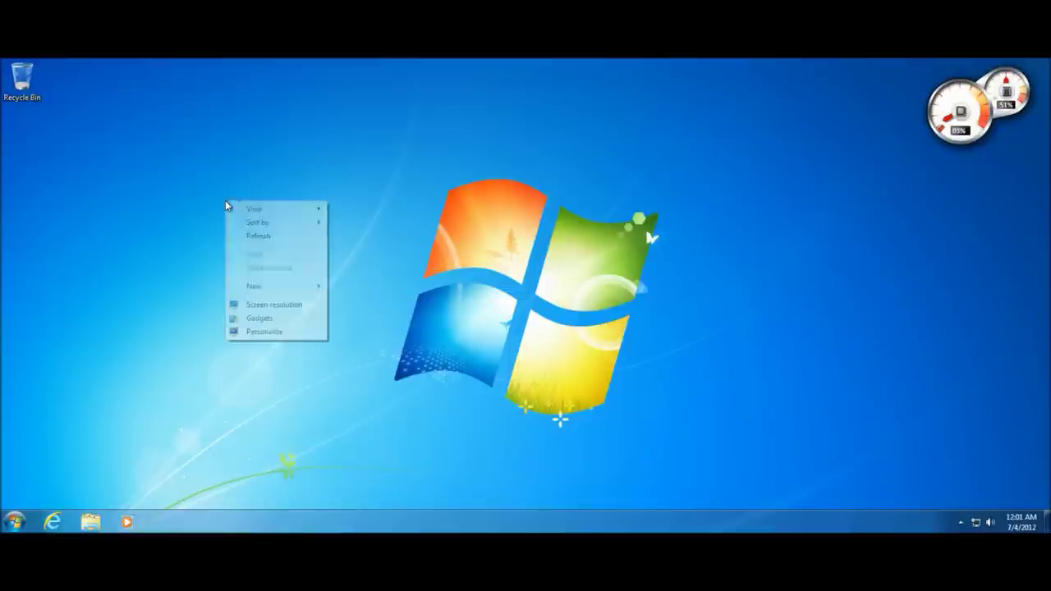
{"action": "left_click", "coordinate": [256, 236]}
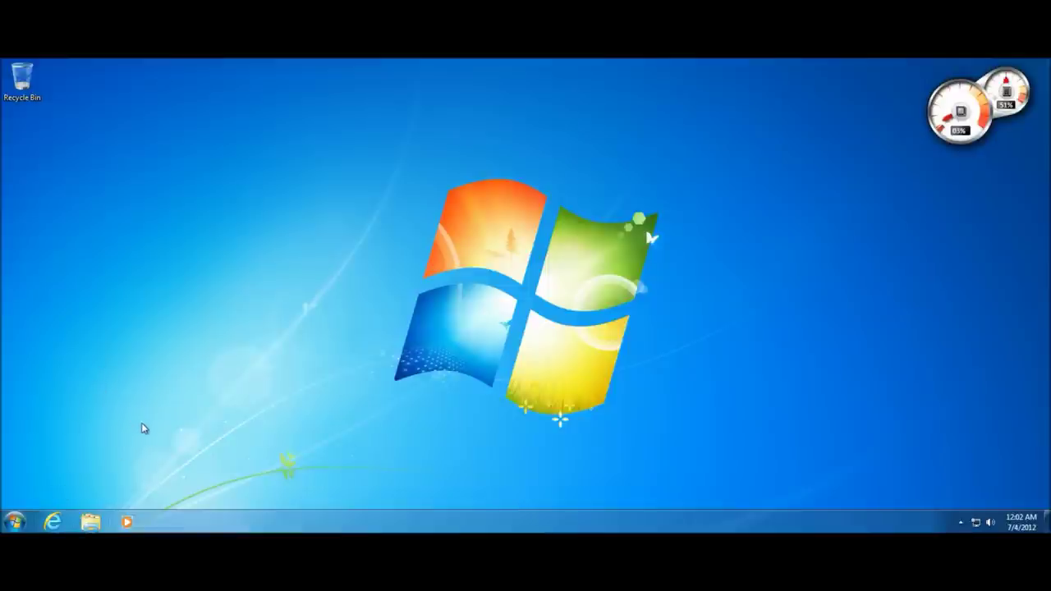
Open the Documents library and look through its folders and files that need backing up
{"action": "left_click", "coordinate": [90, 520]}
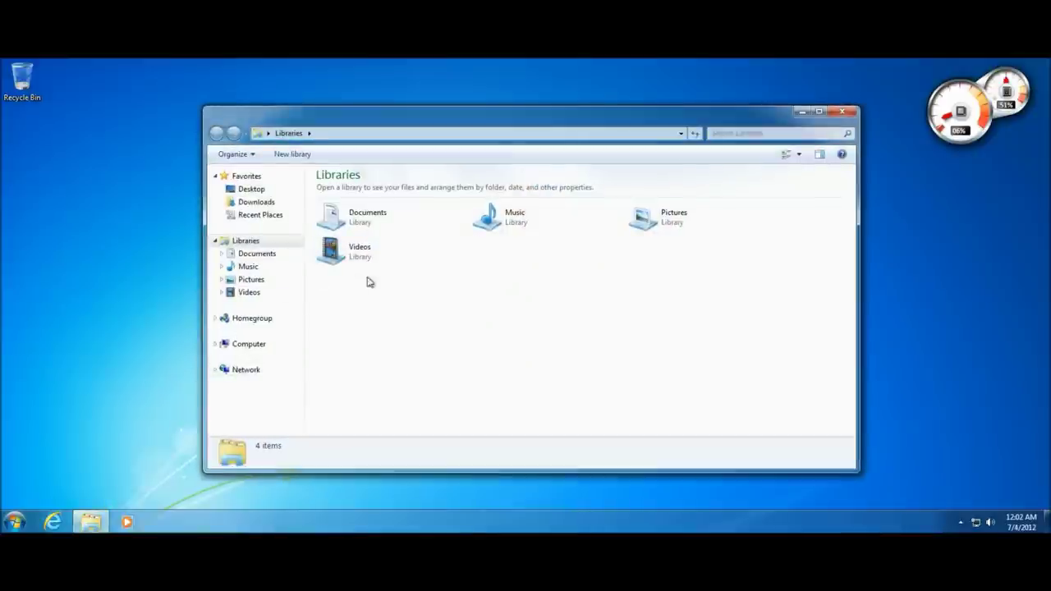
{"action": "left_click", "coordinate": [396, 233]}
{"action": "double_click", "coordinate": [395, 234]}
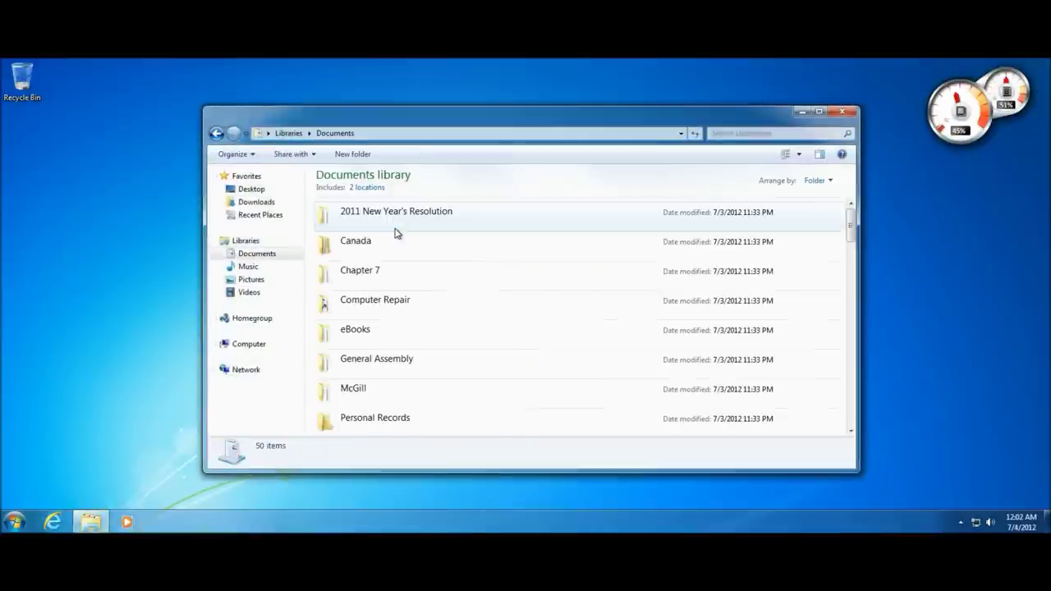
{"action": "scroll", "coordinate": [378, 289], "scroll_direction": "down", "scroll_amount": 5}
{"action": "scroll", "coordinate": [364, 288], "scroll_direction": "up", "scroll_amount": 4}
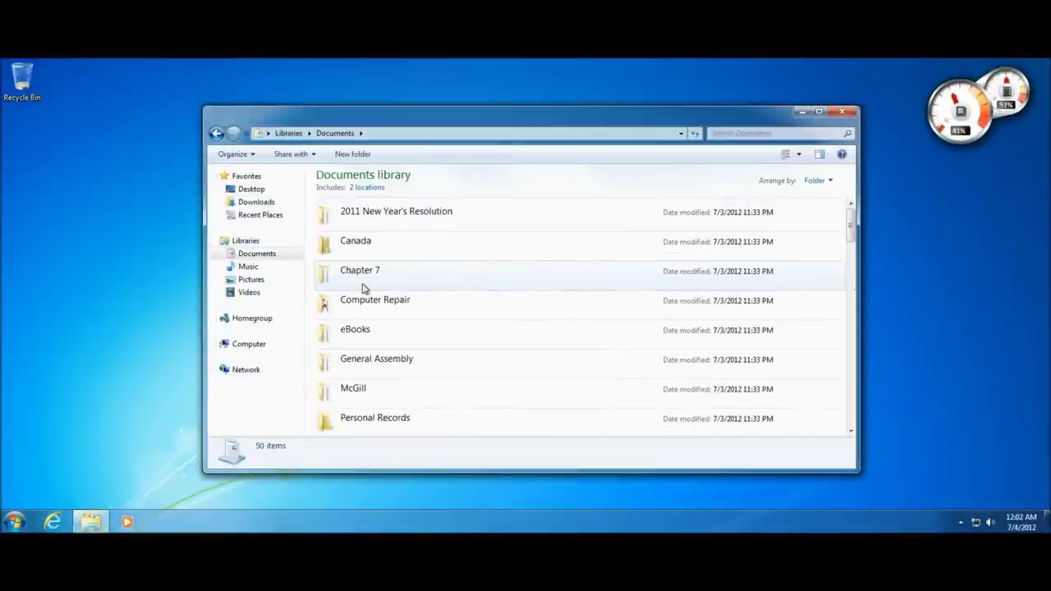
{"action": "scroll", "coordinate": [364, 288], "scroll_direction": "down", "scroll_amount": 6}
{"action": "scroll", "coordinate": [361, 209], "scroll_direction": "down", "scroll_amount": 10}
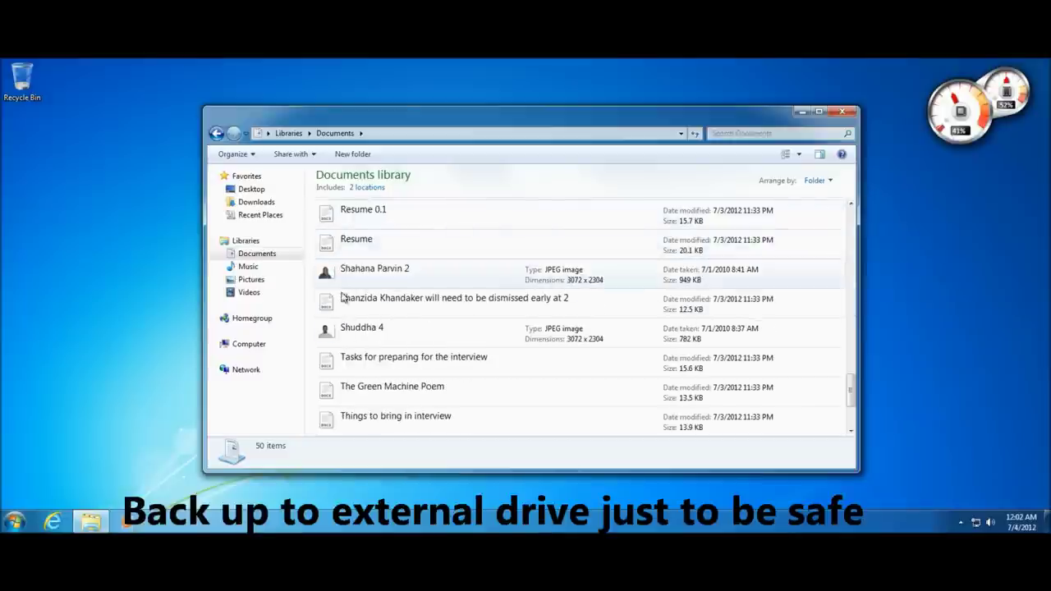
{"action": "scroll", "coordinate": [336, 315], "scroll_direction": "up", "scroll_amount": 15}
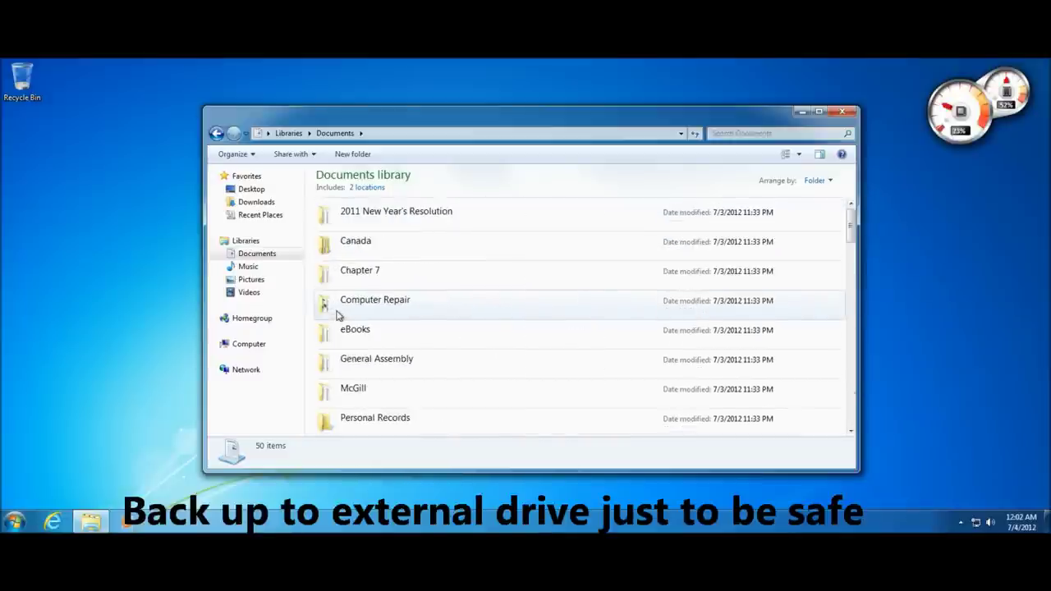
Look over the Pictures library, recheck the Documents library, and return to the desktop
{"action": "left_click", "coordinate": [217, 135]}
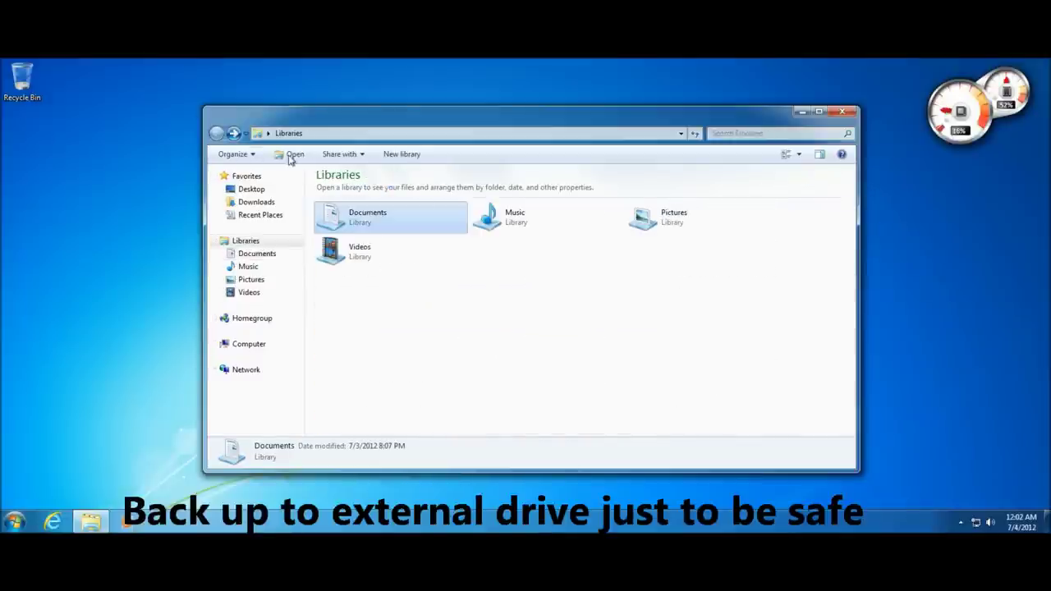
{"action": "double_click", "coordinate": [675, 219]}
{"action": "left_click_drag", "start_coordinate": [689, 362], "coordinate": [533, 386]}
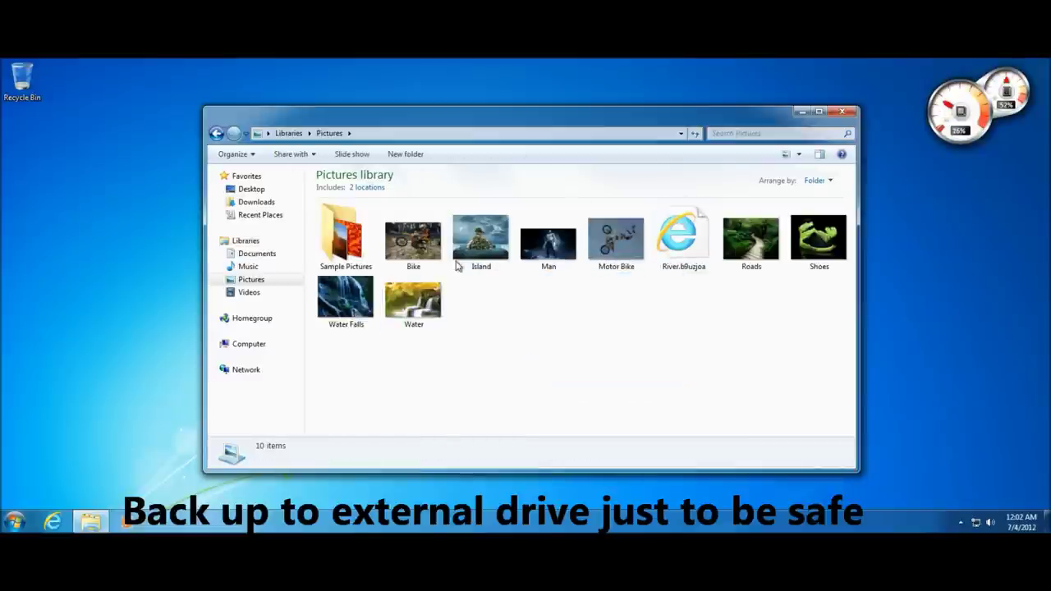
{"action": "left_click", "coordinate": [289, 134]}
{"action": "double_click", "coordinate": [339, 215]}
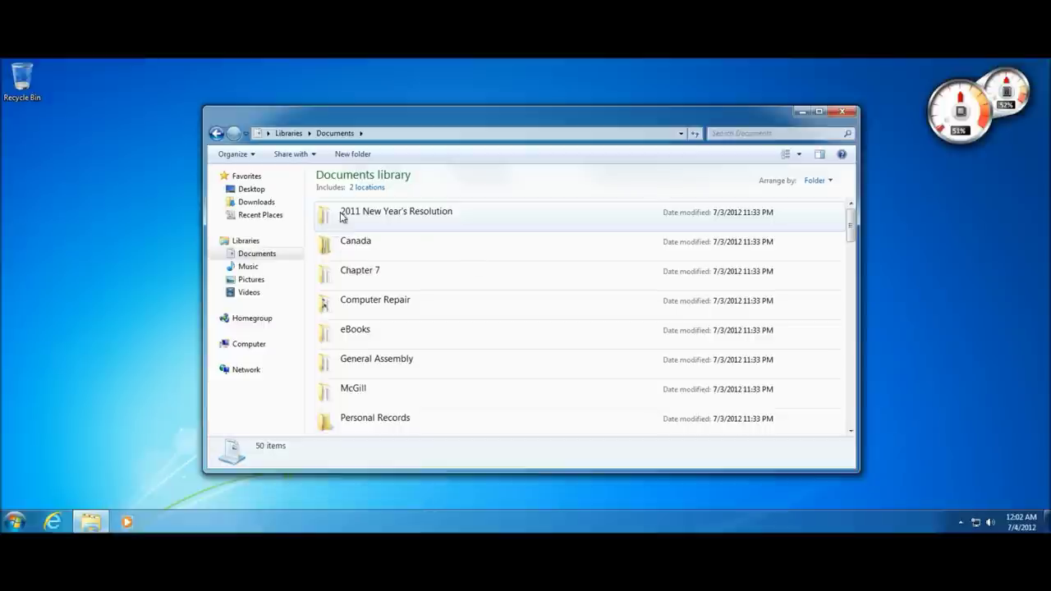
{"action": "left_click_drag", "start_coordinate": [505, 233], "coordinate": [480, 286]}
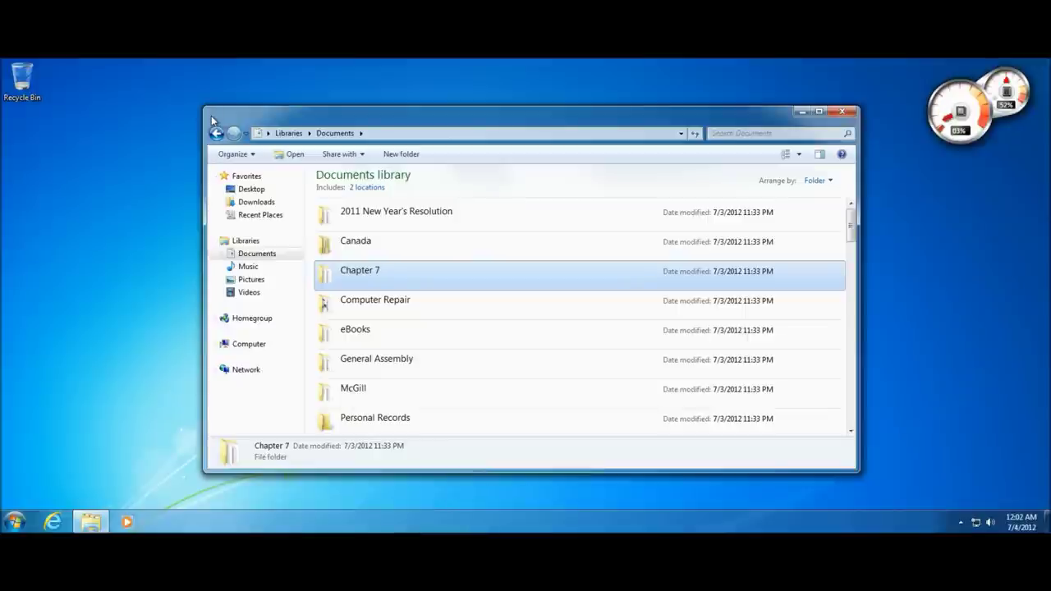
{"action": "key", "text": "super+d"}
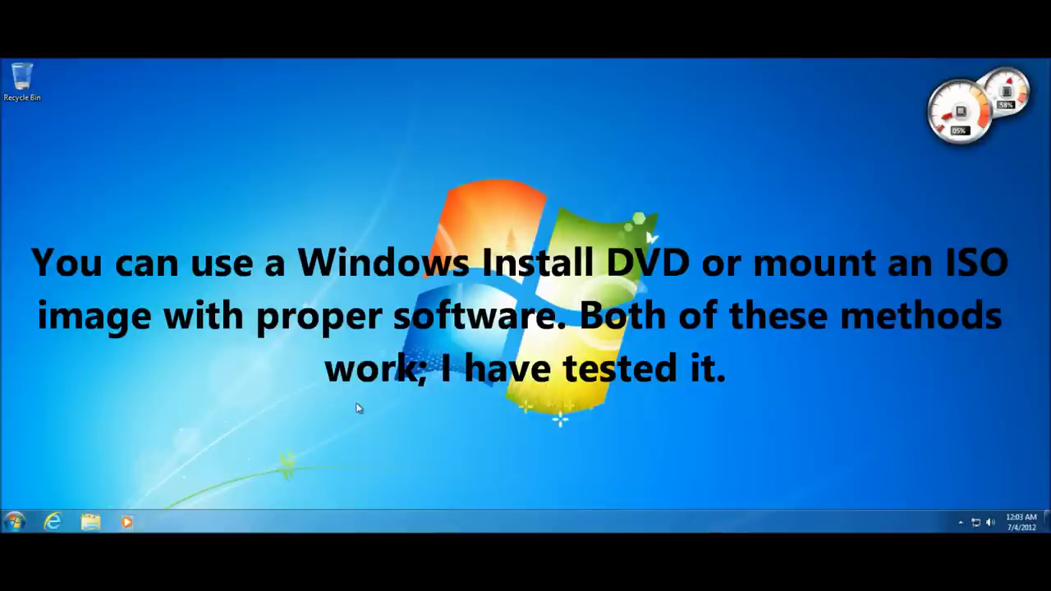
{"action": "left_click_drag", "start_coordinate": [344, 420], "coordinate": [293, 449]}
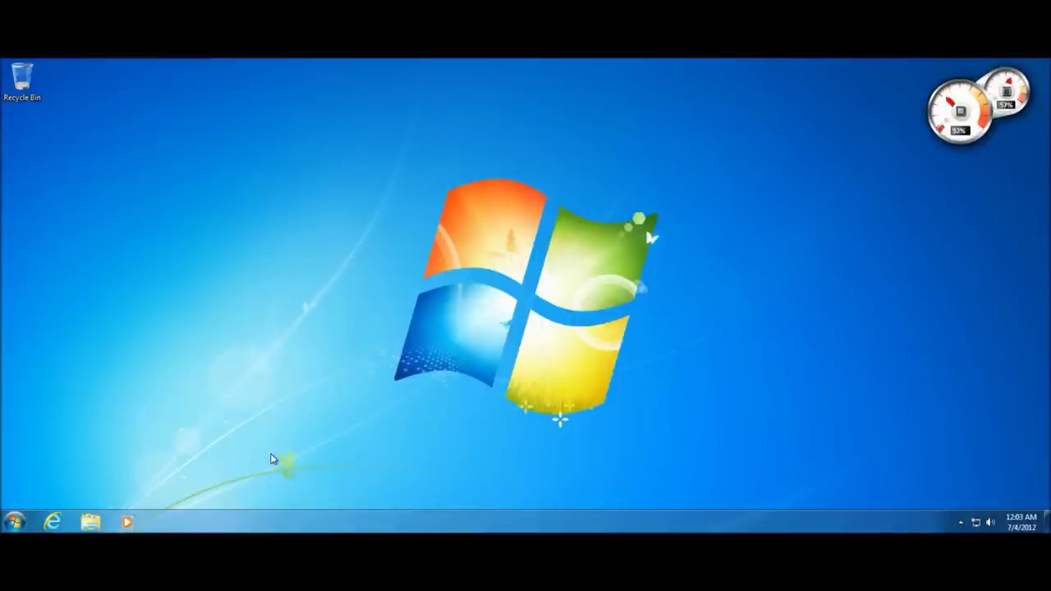
{"action": "left_click", "coordinate": [65, 515]}
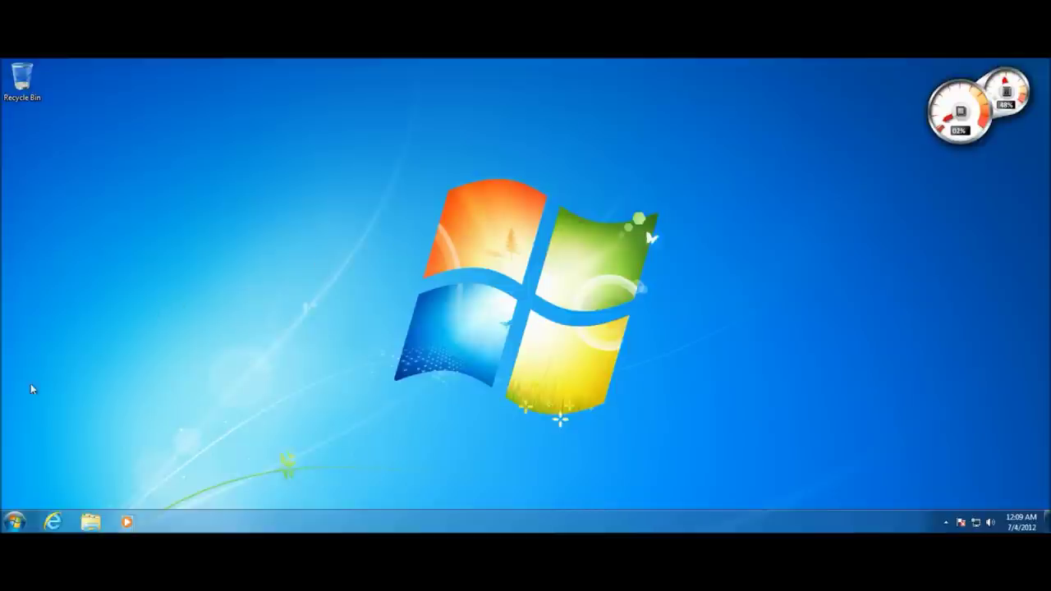
{"action": "left_click", "coordinate": [14, 520]}
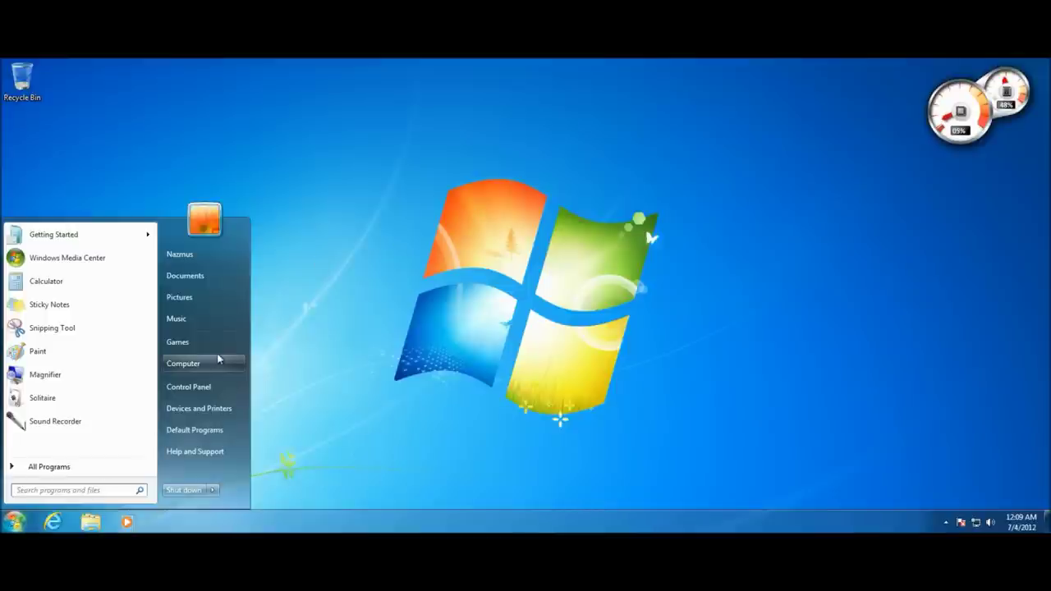
{"action": "left_click", "coordinate": [316, 359]}
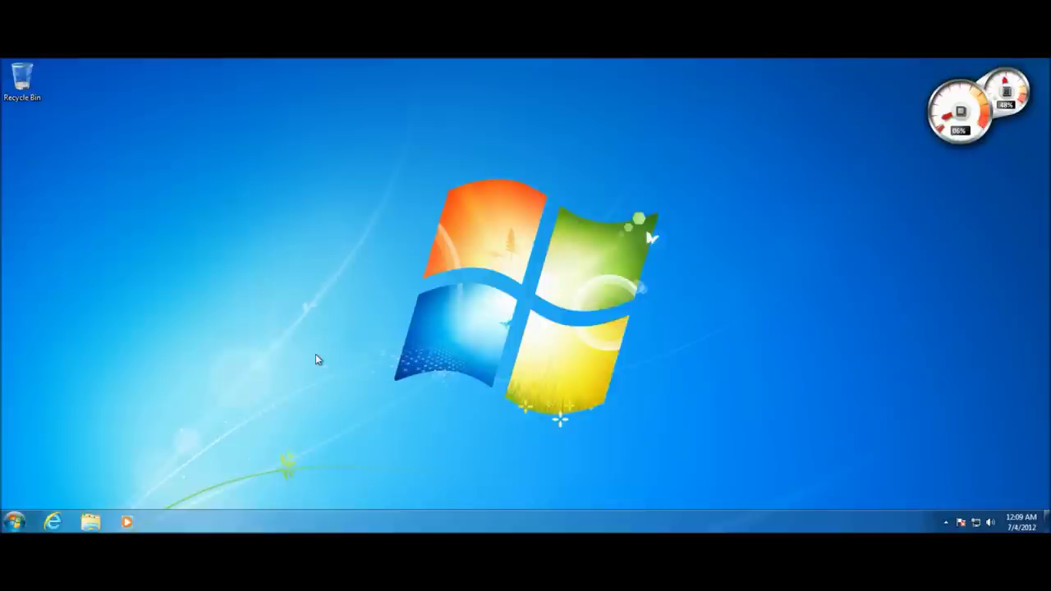
Open the contents of the WIN_7_HOMEPREMIUM disc in DVD Drive (D:)
{"action": "left_click", "coordinate": [88, 524]}
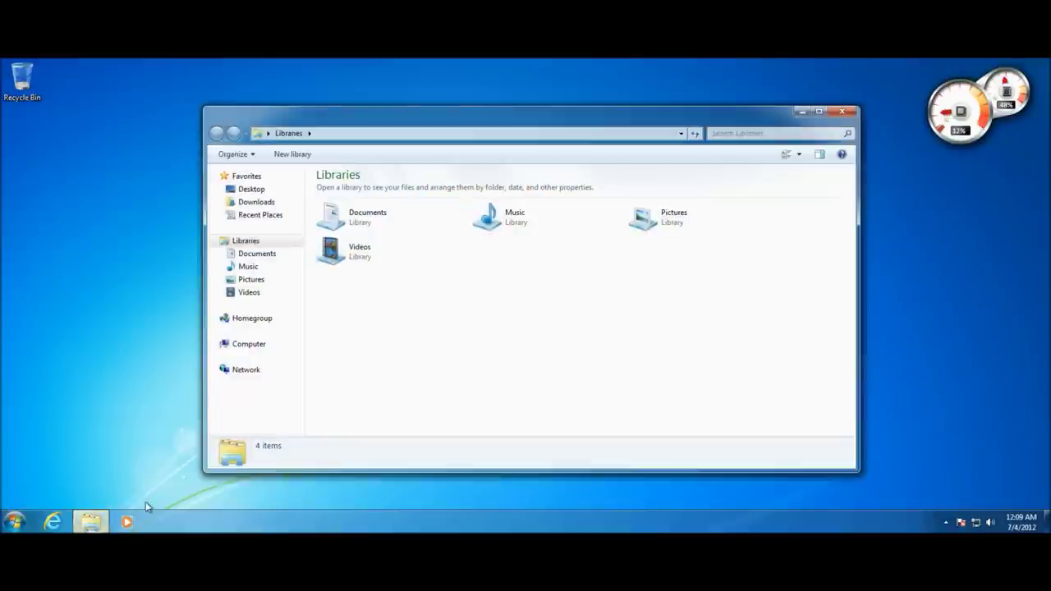
{"action": "left_click", "coordinate": [255, 348]}
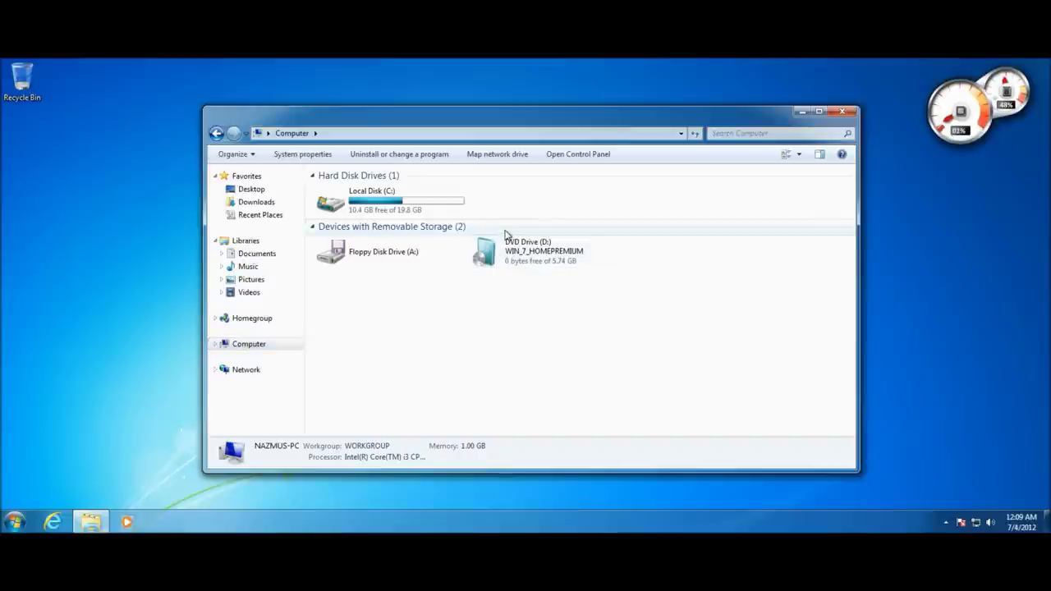
{"action": "left_click", "coordinate": [500, 259]}
{"action": "right_click", "coordinate": [501, 258]}
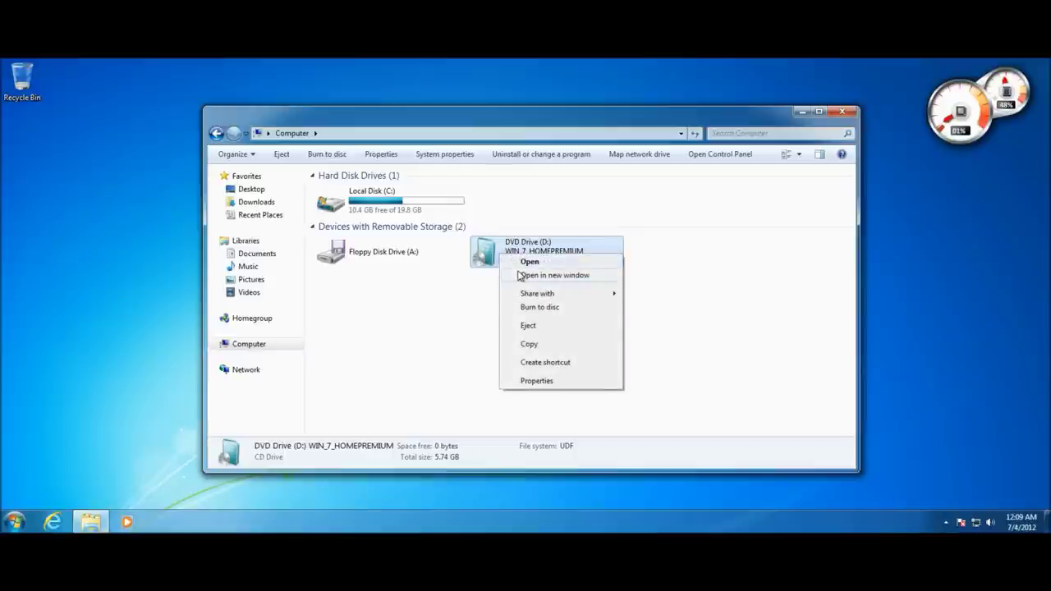
{"action": "left_click", "coordinate": [524, 264]}
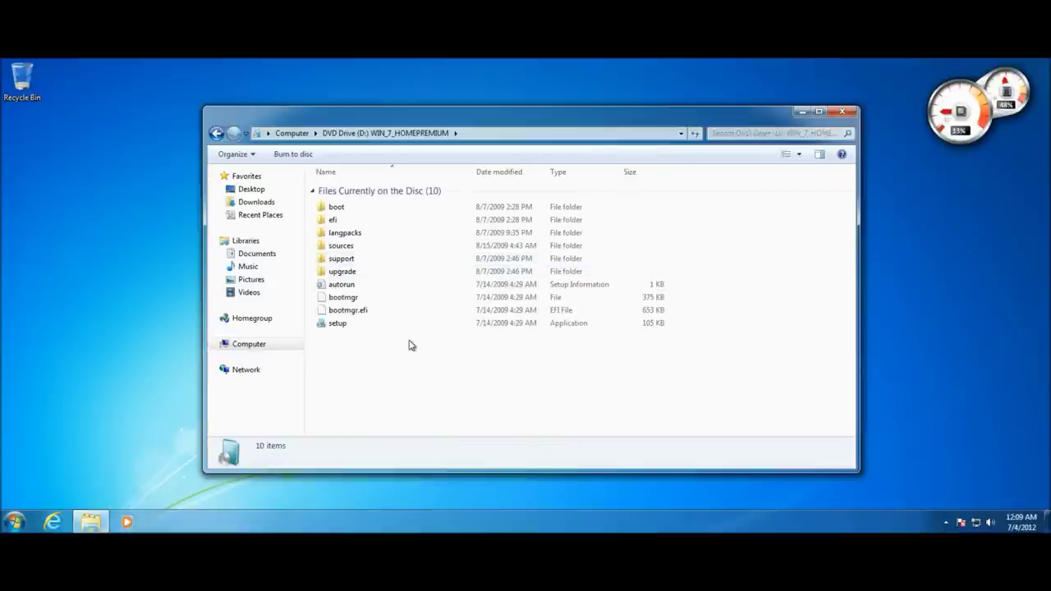
Run the setup application from the disc, allow it to make changes, and close the file window
{"action": "double_click", "coordinate": [344, 325]}
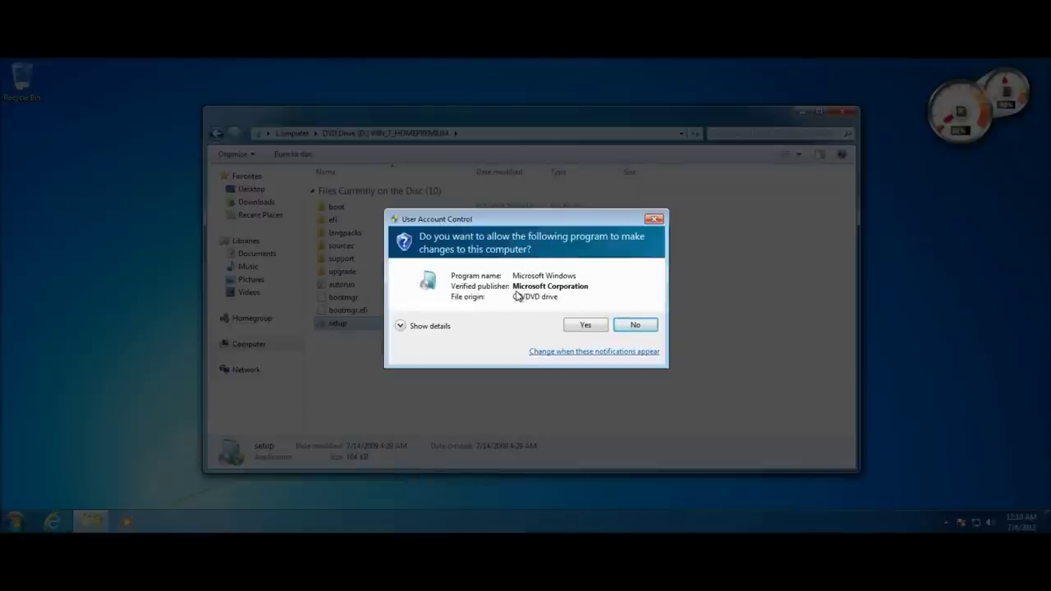
{"action": "left_click", "coordinate": [580, 328]}
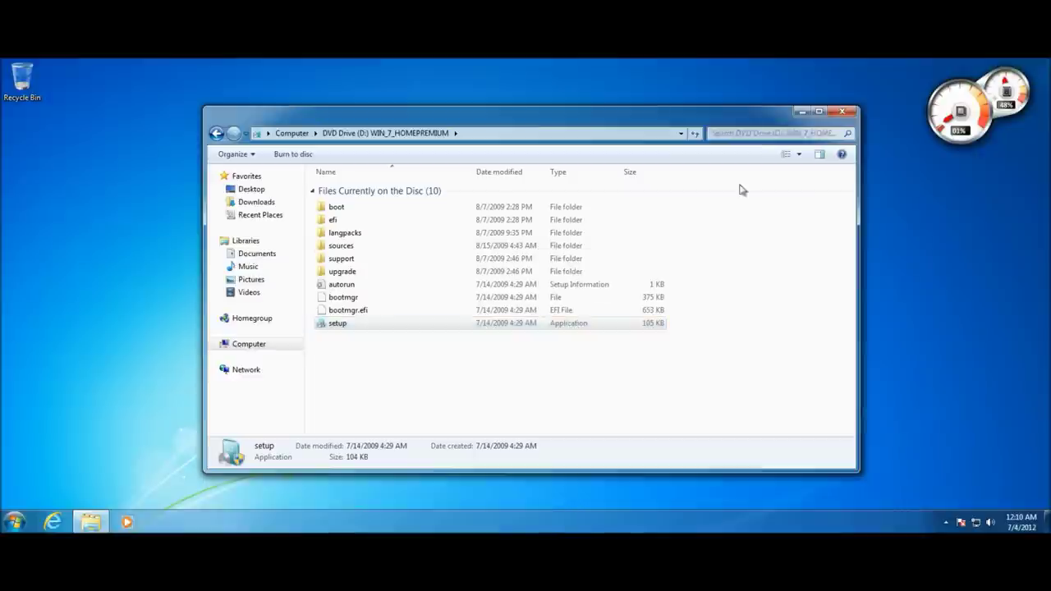
{"action": "left_click", "coordinate": [842, 114]}
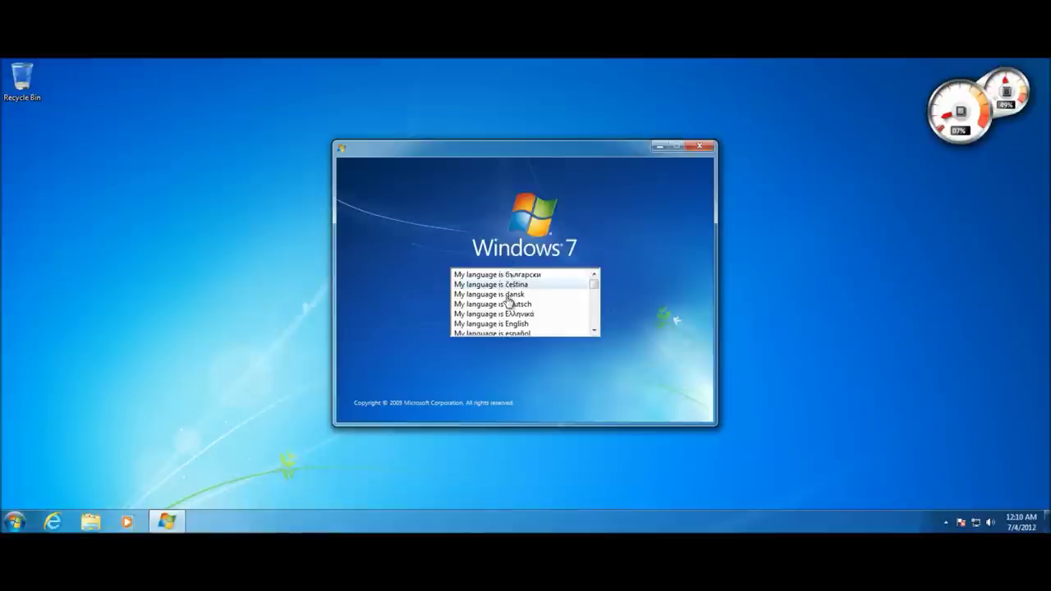
Start the Windows 7 installation with English as the language and English (United States) as the time and currency format
{"action": "left_click", "coordinate": [499, 327]}
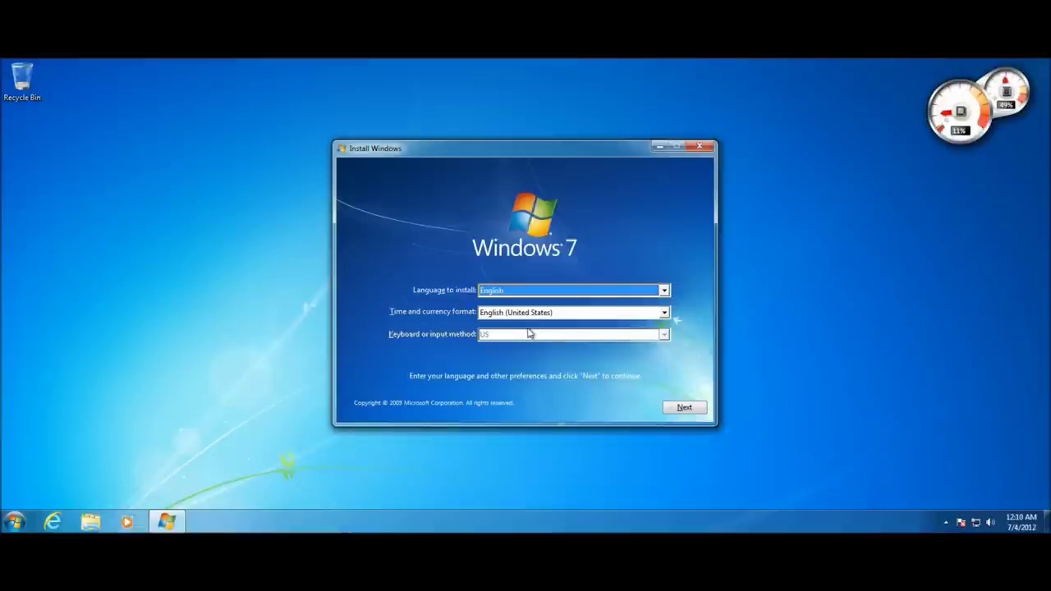
{"action": "left_click", "coordinate": [684, 408]}
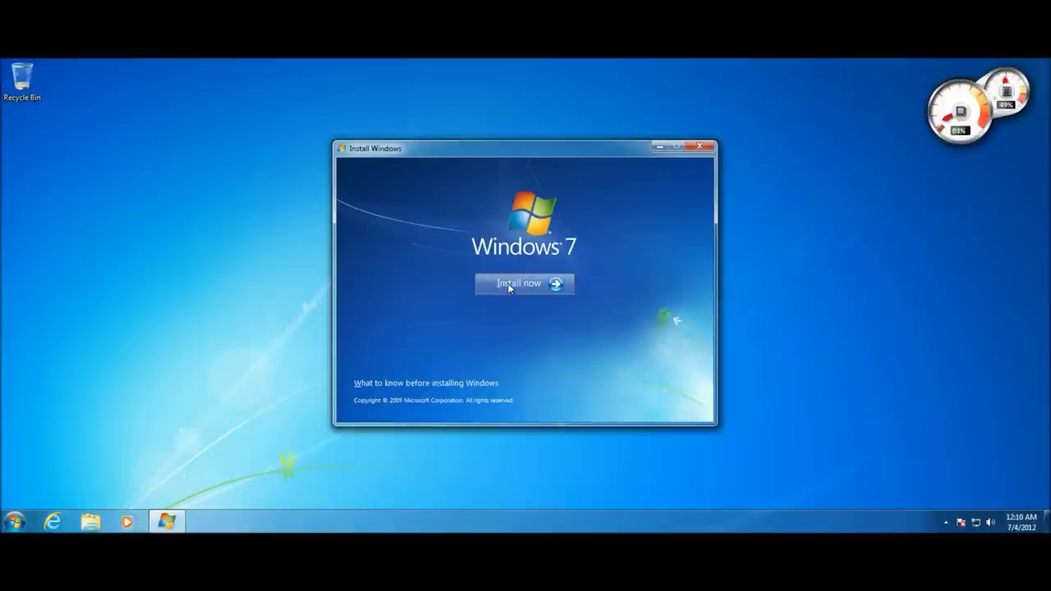
{"action": "left_click", "coordinate": [521, 282]}
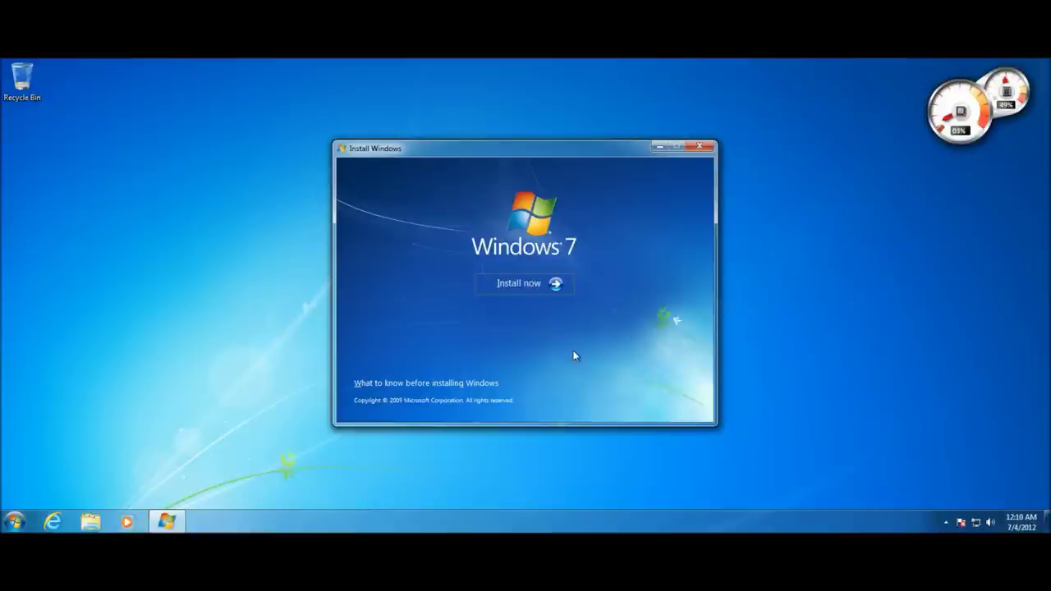
{"action": "left_click", "coordinate": [532, 285]}
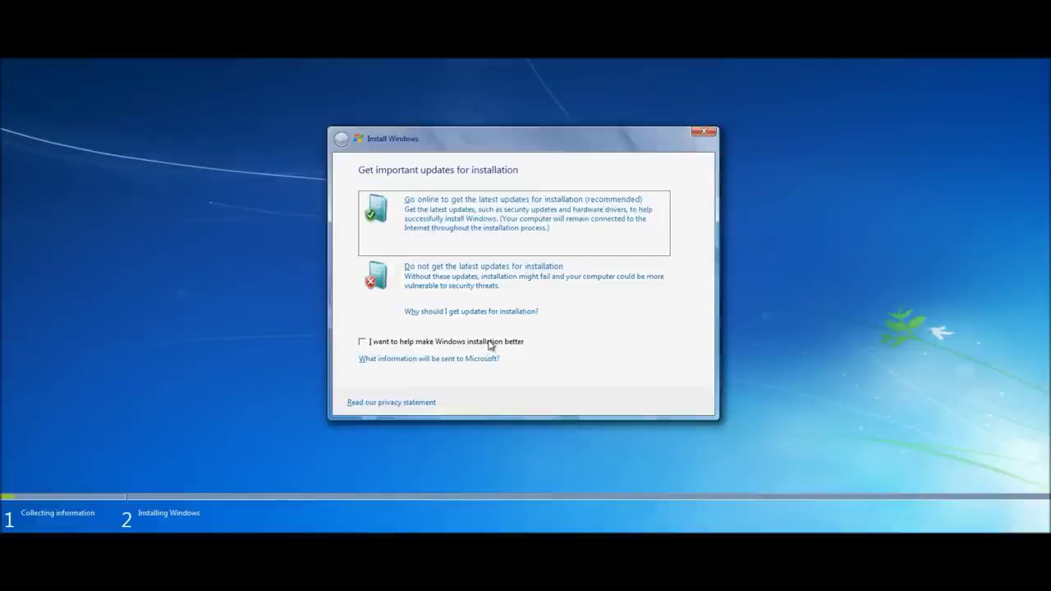
Opt in to helping make Windows installation better and go online to get the latest installation updates
{"action": "left_click", "coordinate": [362, 343]}
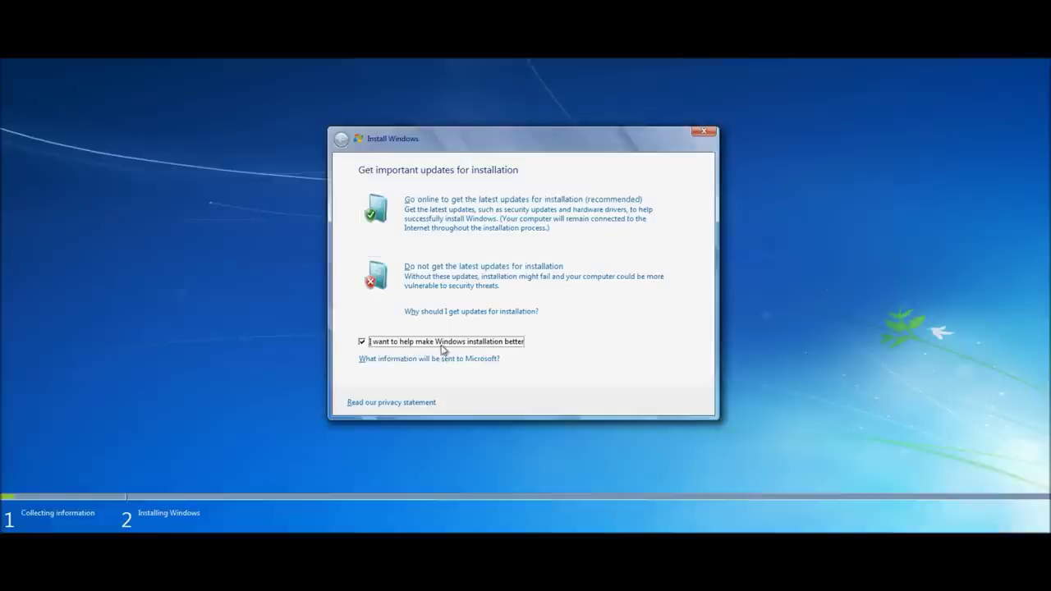
{"action": "left_click", "coordinate": [457, 233]}
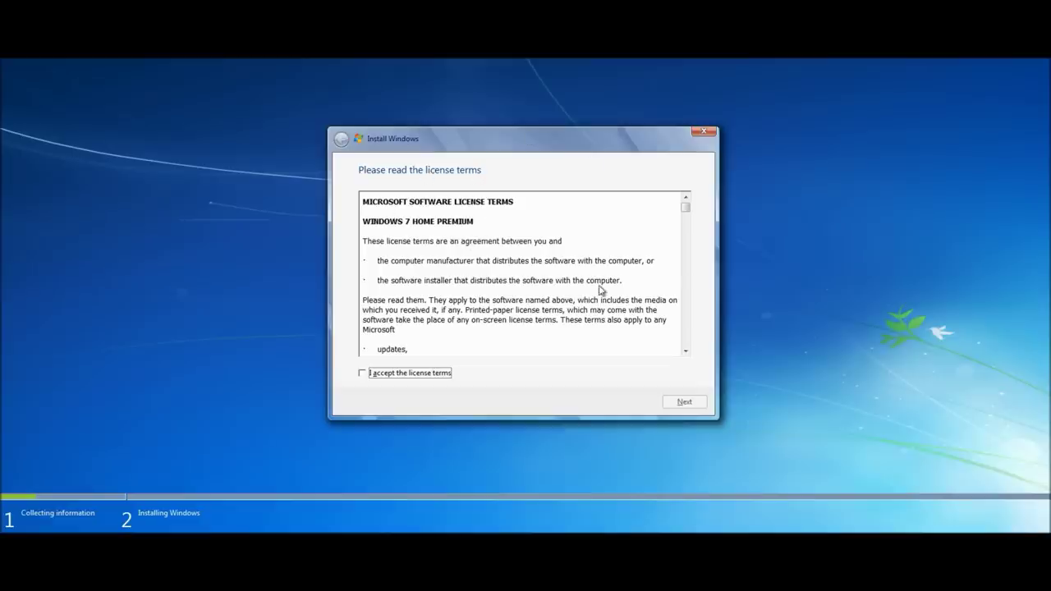
Go through the Windows 7 Home Premium license terms to the end and accept them
{"action": "left_click_drag", "start_coordinate": [688, 207], "coordinate": [697, 353]}
{"action": "left_click", "coordinate": [431, 376]}
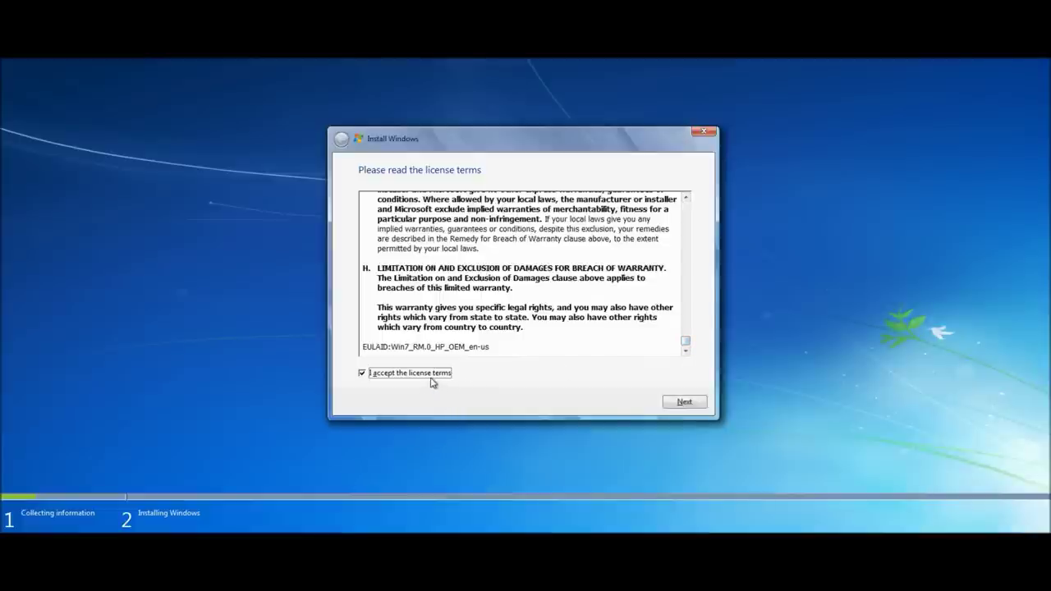
{"action": "left_click", "coordinate": [678, 404]}
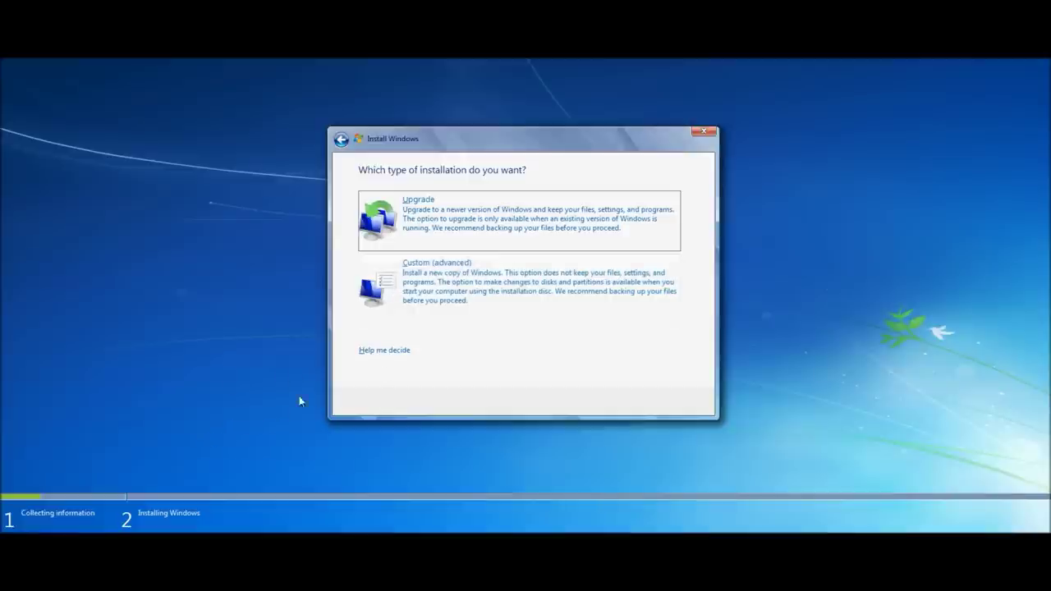
Choose a Custom (advanced) installation on Disk 0 Partition 2 (C:) and accept moving the previous Windows files to Windows.old
{"action": "left_click", "coordinate": [382, 289]}
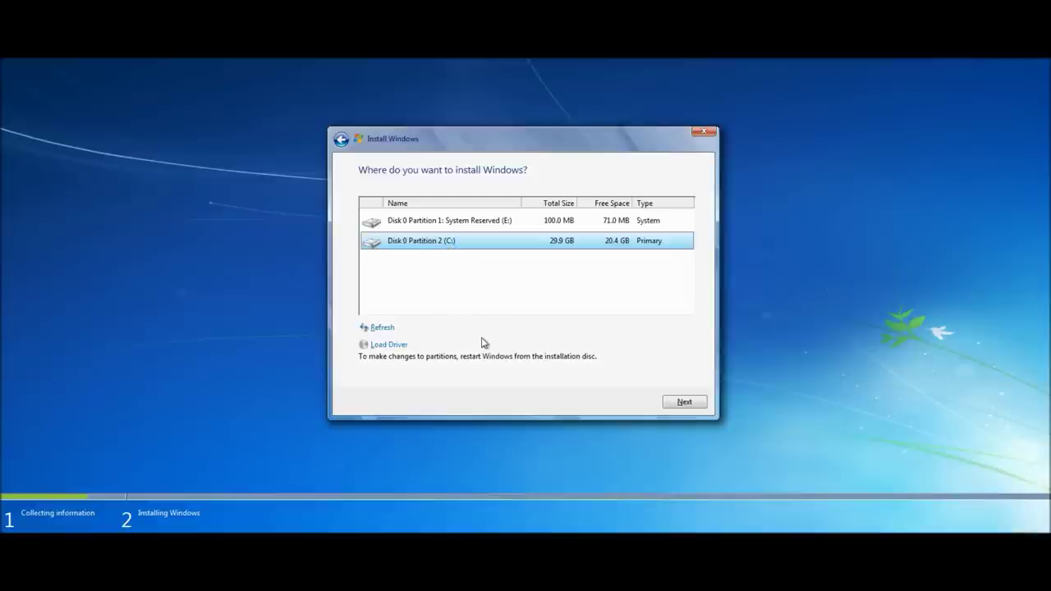
{"action": "left_click", "coordinate": [675, 404]}
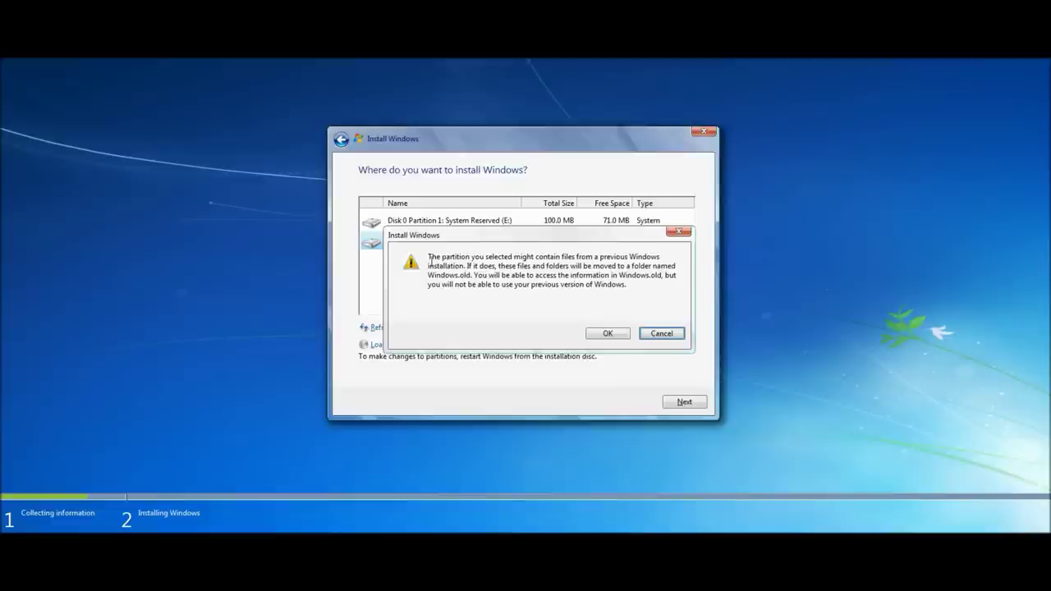
{"action": "left_click_drag", "start_coordinate": [435, 259], "coordinate": [501, 293]}
{"action": "left_click", "coordinate": [504, 292]}
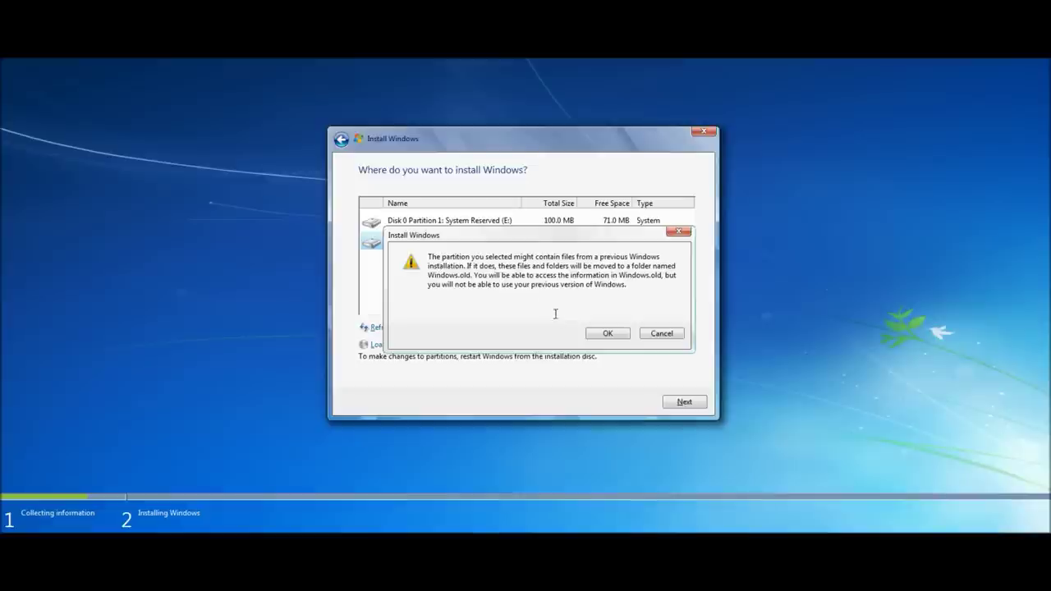
{"action": "left_click", "coordinate": [600, 335]}
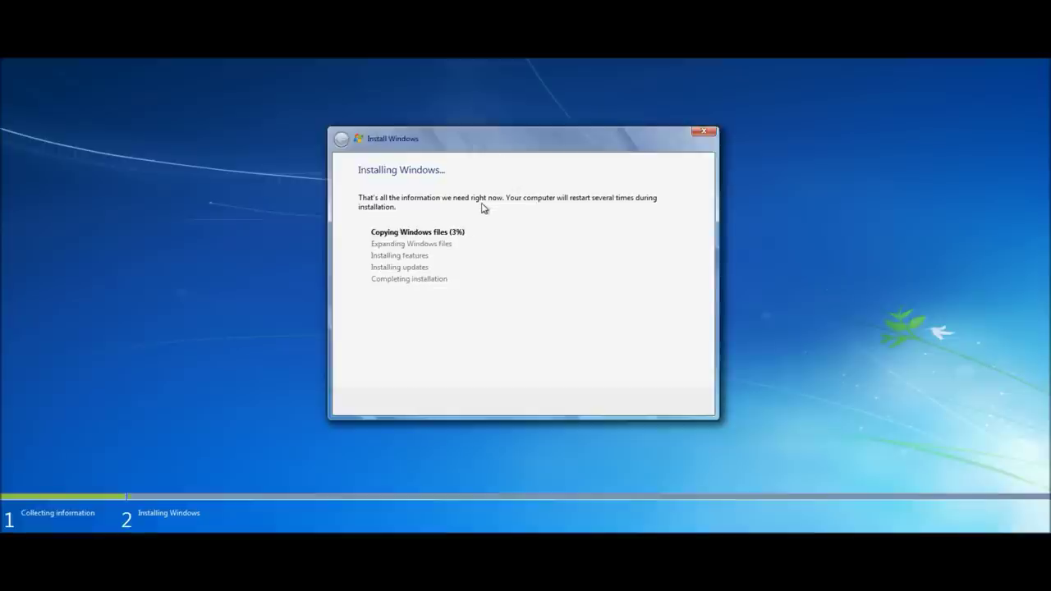
{"action": "key", "text": "super"}
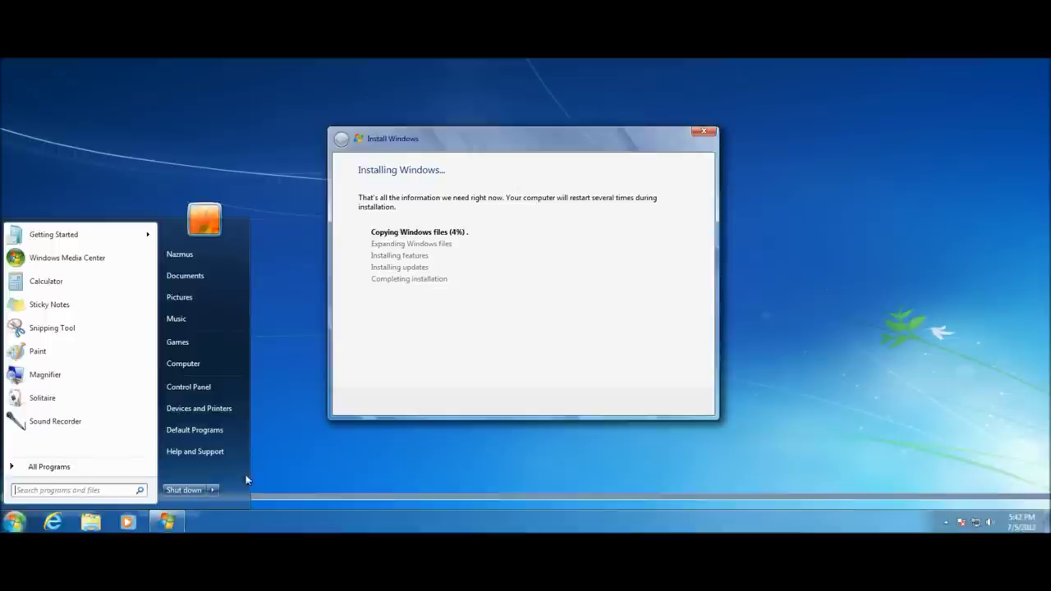
{"action": "left_click", "coordinate": [234, 530]}
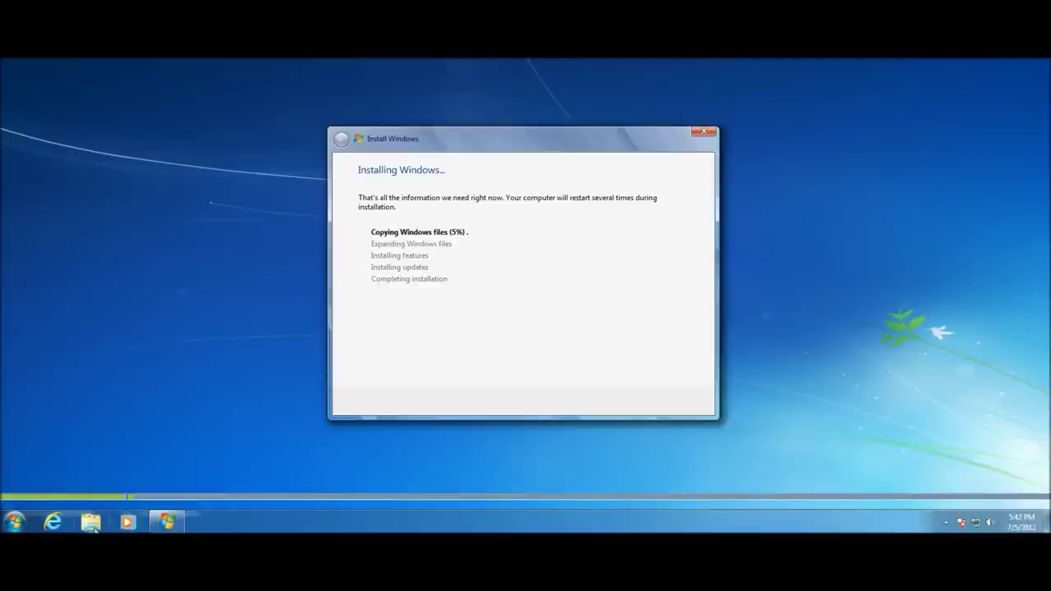
{"action": "left_click", "coordinate": [66, 523]}
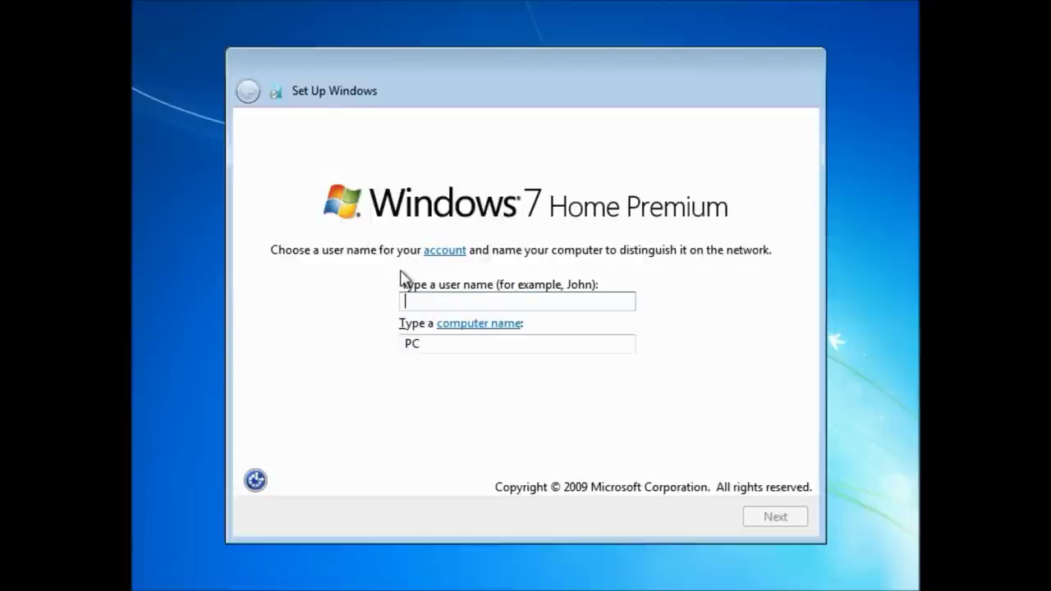
Name the account with the owner's first name and accept the computer name derived from it
{"action": "type", "text": "Nazmus"}
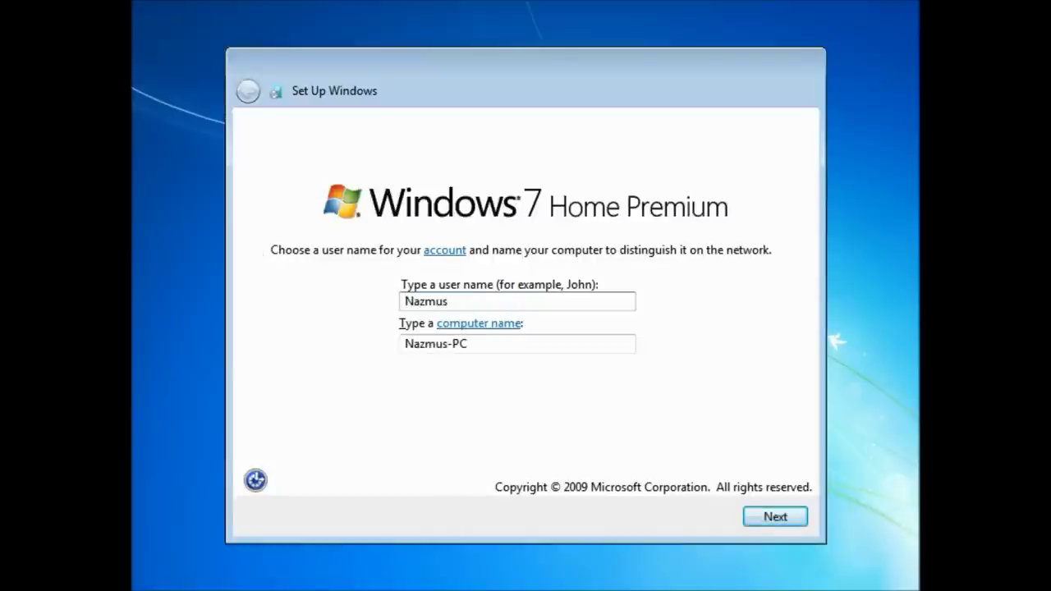
{"action": "left_click", "coordinate": [764, 525]}
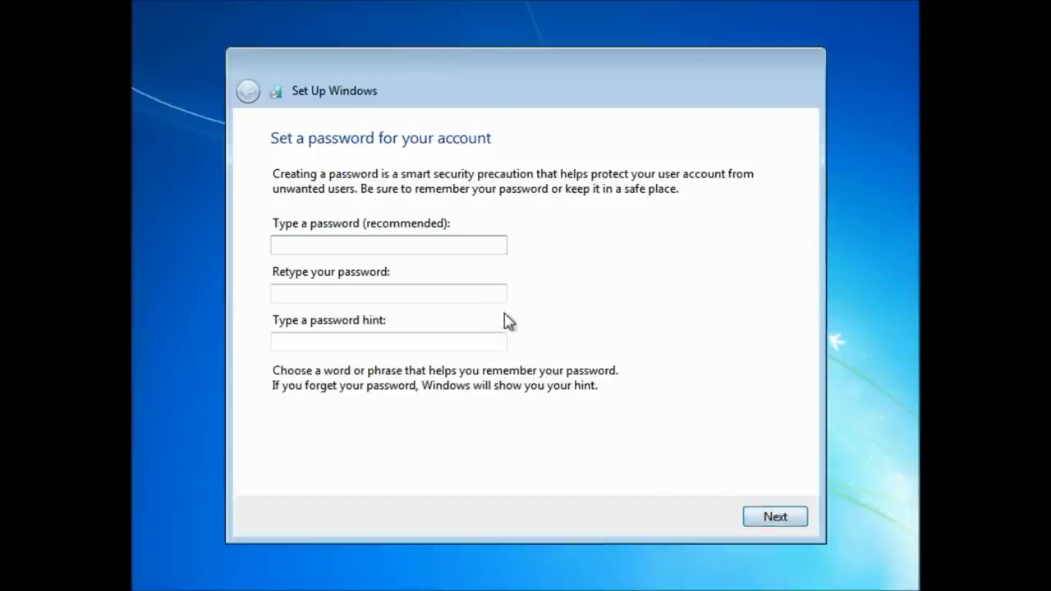
Enter and confirm the account password with the hint Universal, and choose the recommended settings for protection and updates
{"action": "type", "text": "••••••••••••"}
{"action": "key", "text": "Tab"}
{"action": "type", "text": "••••••••••••"}
{"action": "key", "text": "Tab"}
{"action": "type", "text": "Universal"}
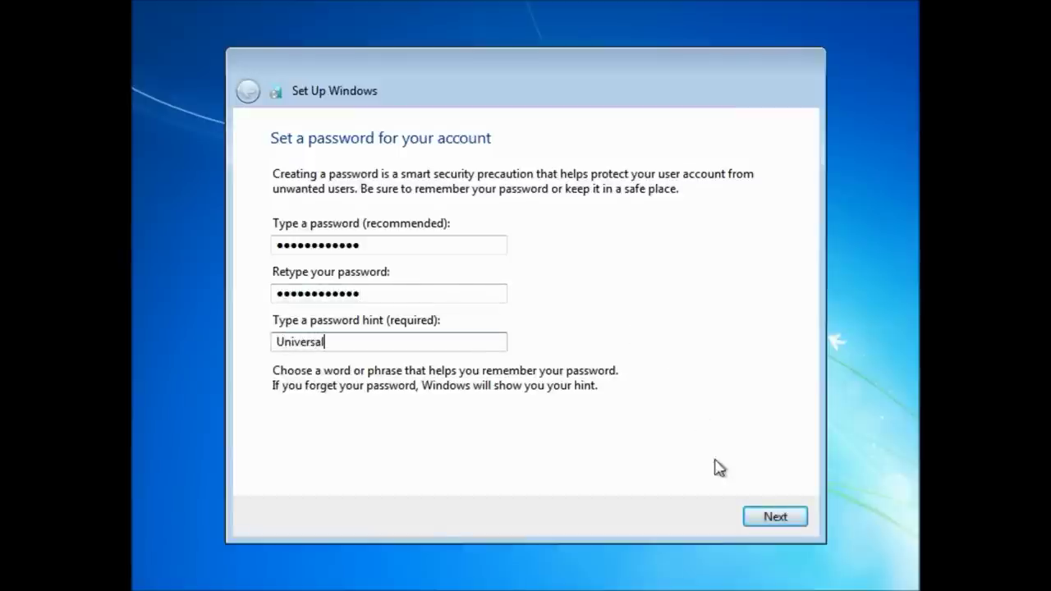
{"action": "left_click", "coordinate": [767, 515]}
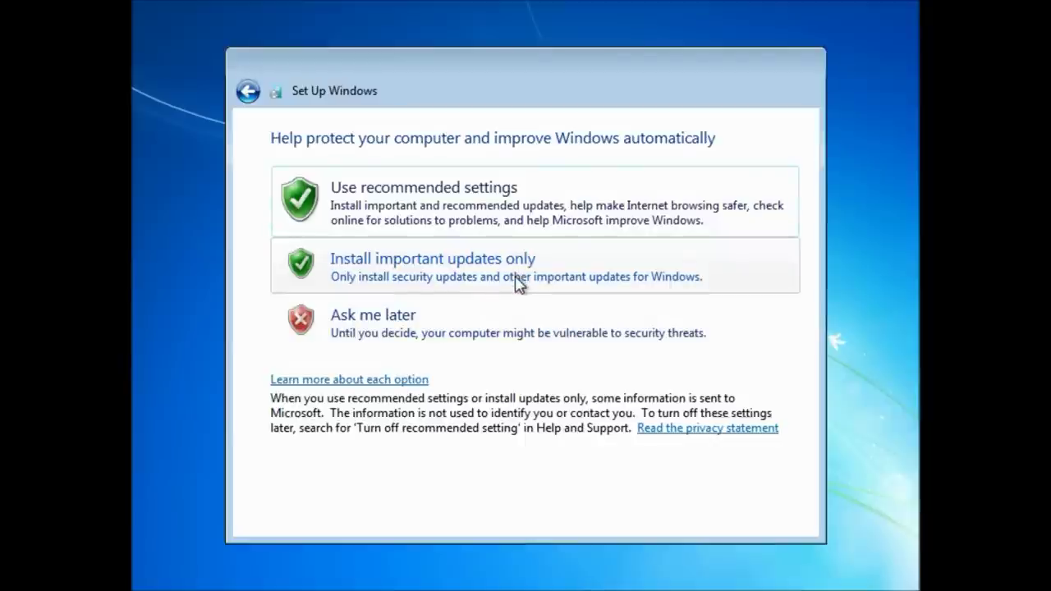
{"action": "left_click", "coordinate": [484, 215]}
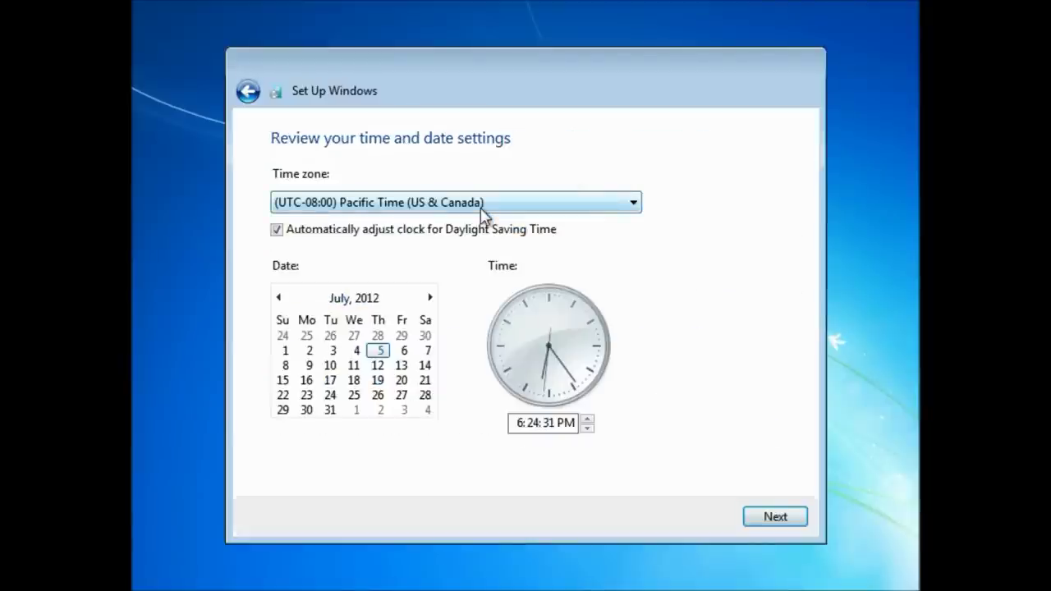
Set the time zone to (UTC-06:00) Central Time (US & Canada) and choose Home network as the computer's location
{"action": "scroll", "coordinate": [484, 215], "scroll_direction": "up", "scroll_amount": 1}
{"action": "left_click", "coordinate": [484, 216]}
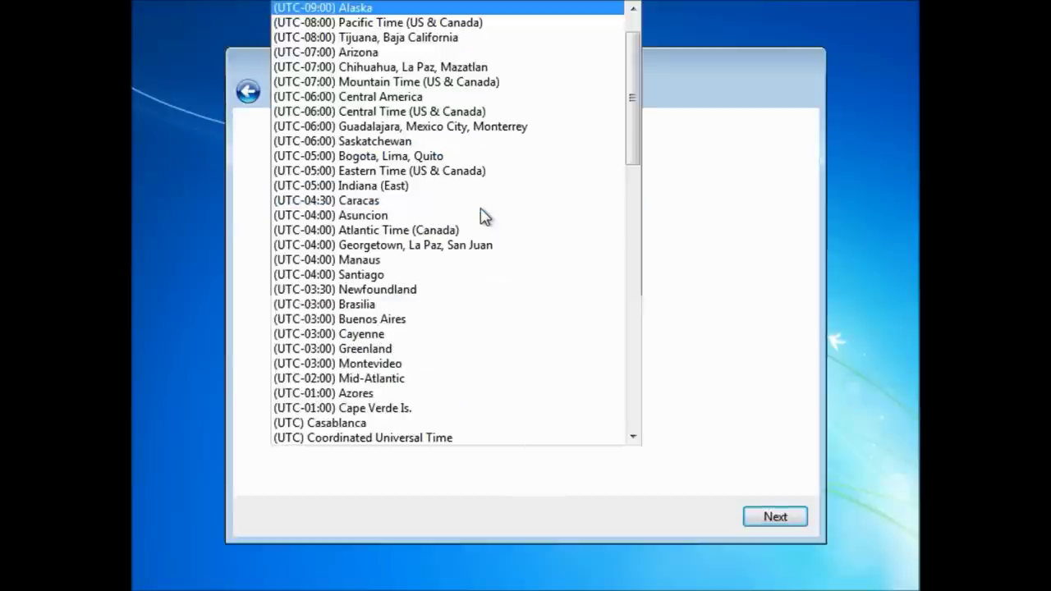
{"action": "scroll", "coordinate": [481, 216], "scroll_direction": "up", "scroll_amount": 1}
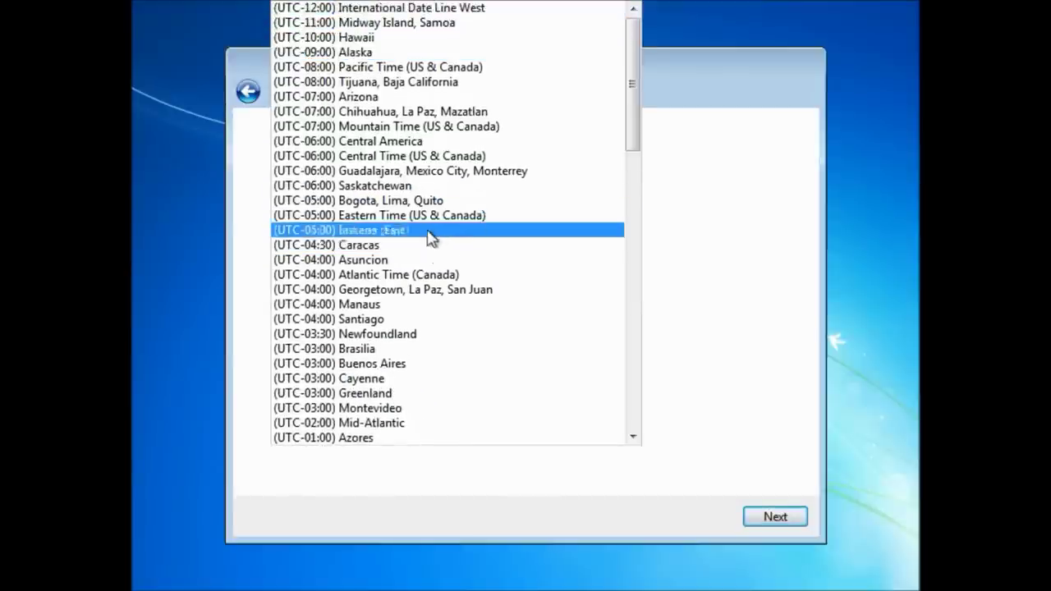
{"action": "scroll", "coordinate": [433, 163], "scroll_direction": "down", "scroll_amount": 1}
{"action": "left_click", "coordinate": [435, 161]}
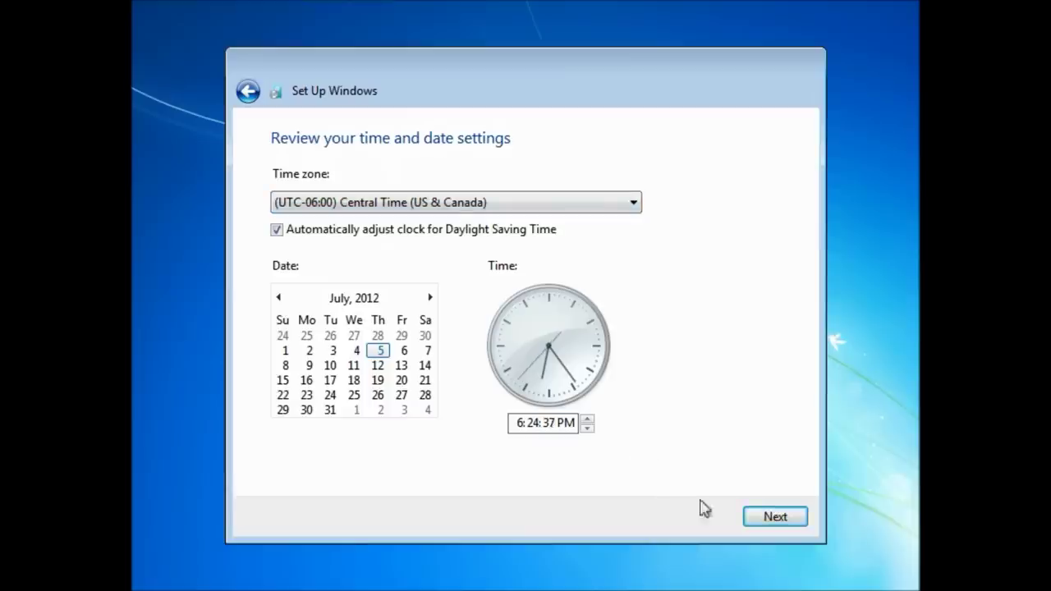
{"action": "left_click", "coordinate": [775, 517]}
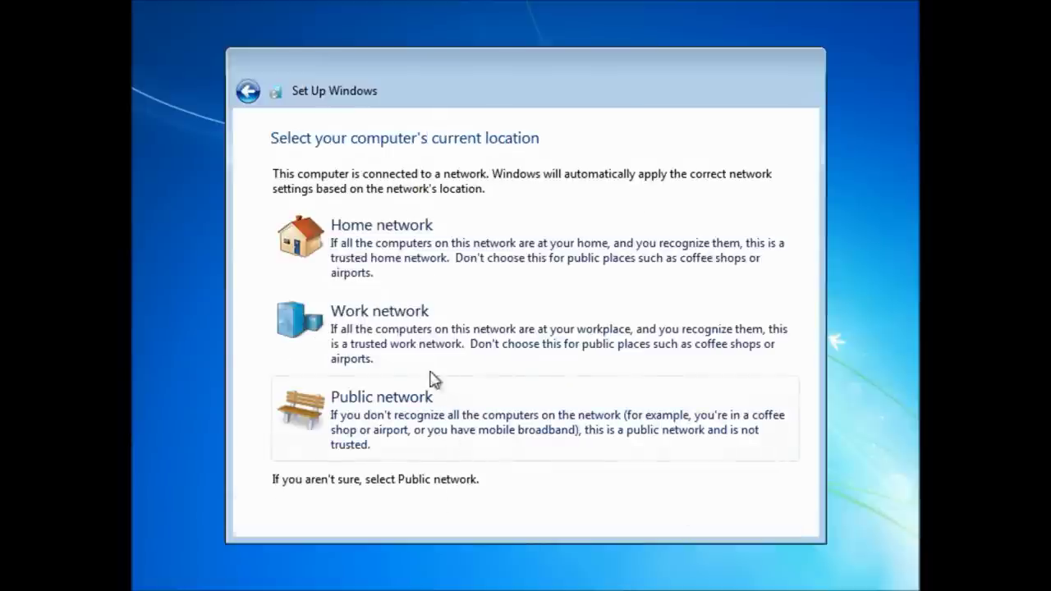
{"action": "left_click", "coordinate": [419, 256]}
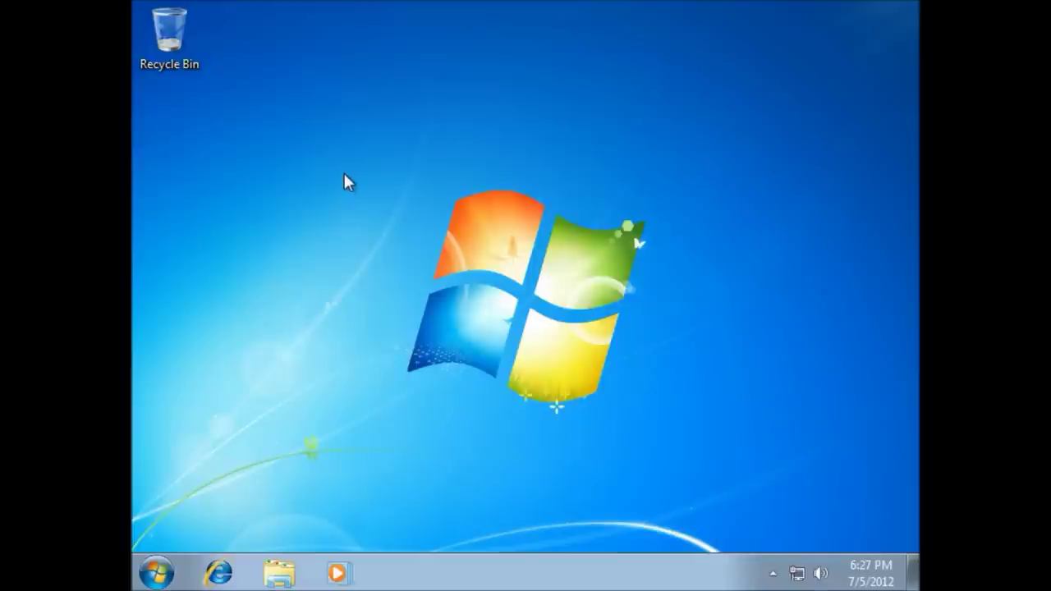
{"action": "left_click_drag", "start_coordinate": [340, 156], "coordinate": [670, 441]}
{"action": "right_click", "coordinate": [494, 477]}
{"action": "left_click", "coordinate": [453, 474]}
{"action": "left_click", "coordinate": [158, 569]}
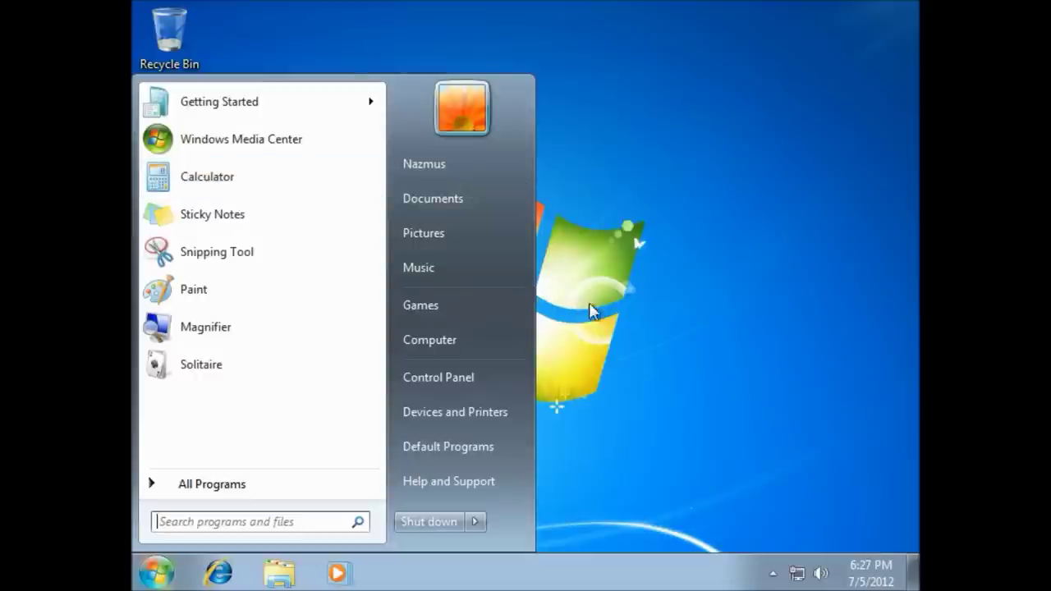
{"action": "left_click_drag", "start_coordinate": [726, 178], "coordinate": [768, 175]}
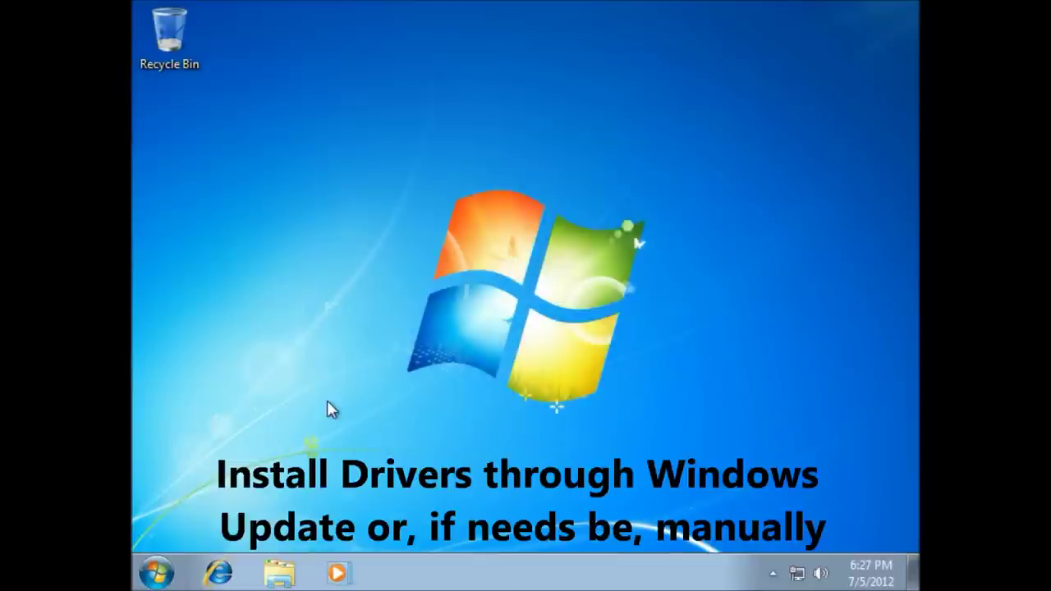
{"action": "left_click_drag", "start_coordinate": [314, 458], "coordinate": [784, 160]}
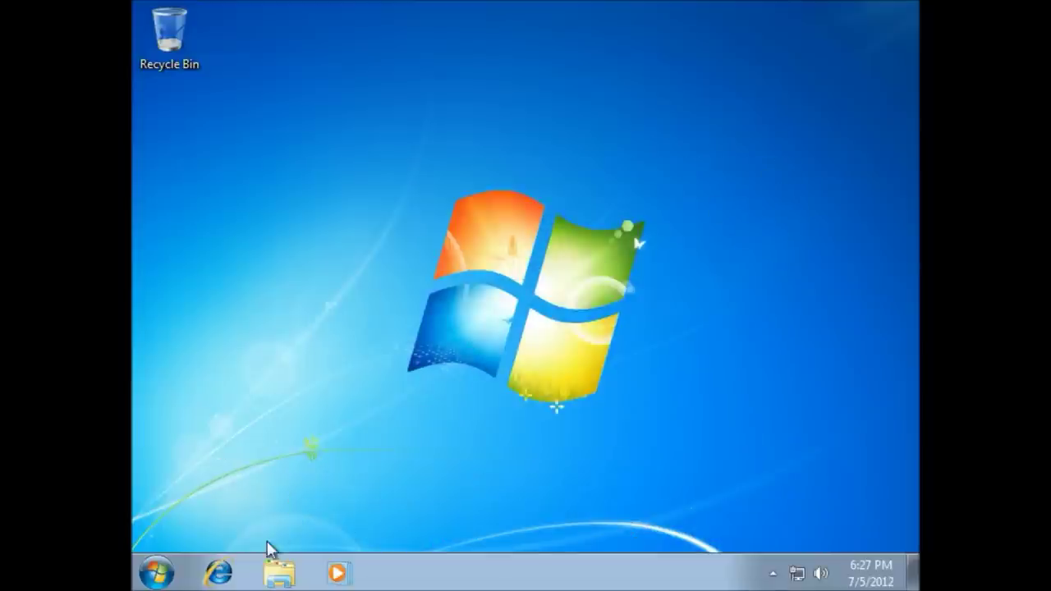
Open the Windows.old folder on Local Disk (C:) and check its Program Files (x86) folder
{"action": "left_click", "coordinate": [279, 579]}
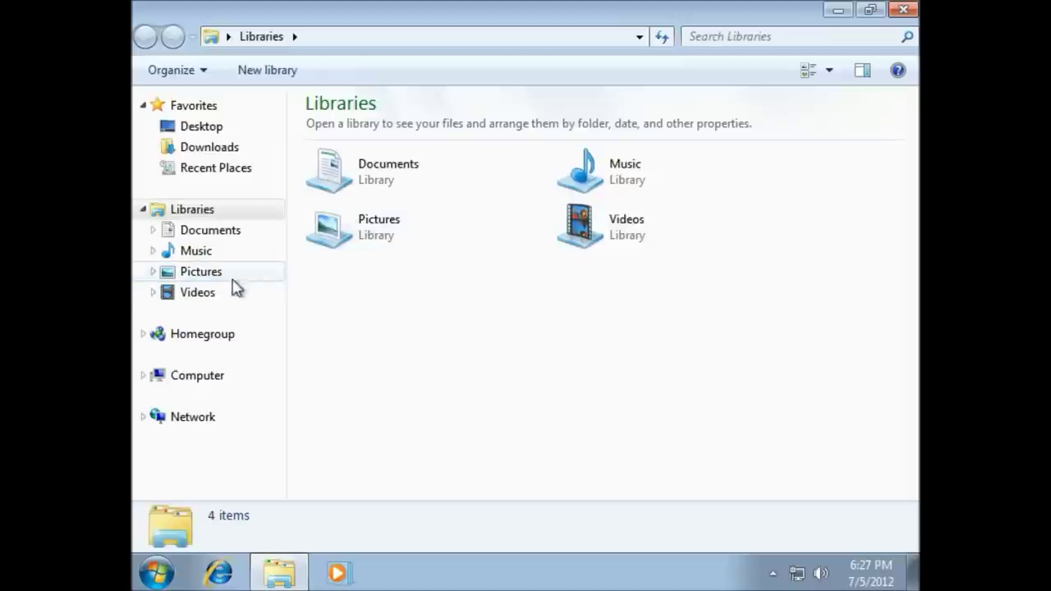
{"action": "left_click", "coordinate": [197, 382]}
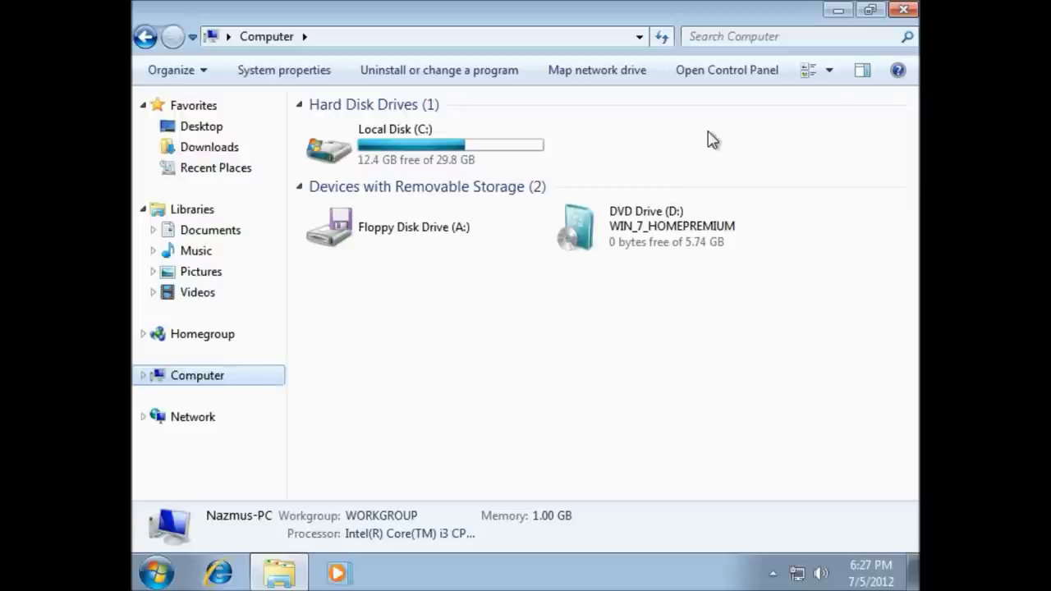
{"action": "double_click", "coordinate": [504, 149]}
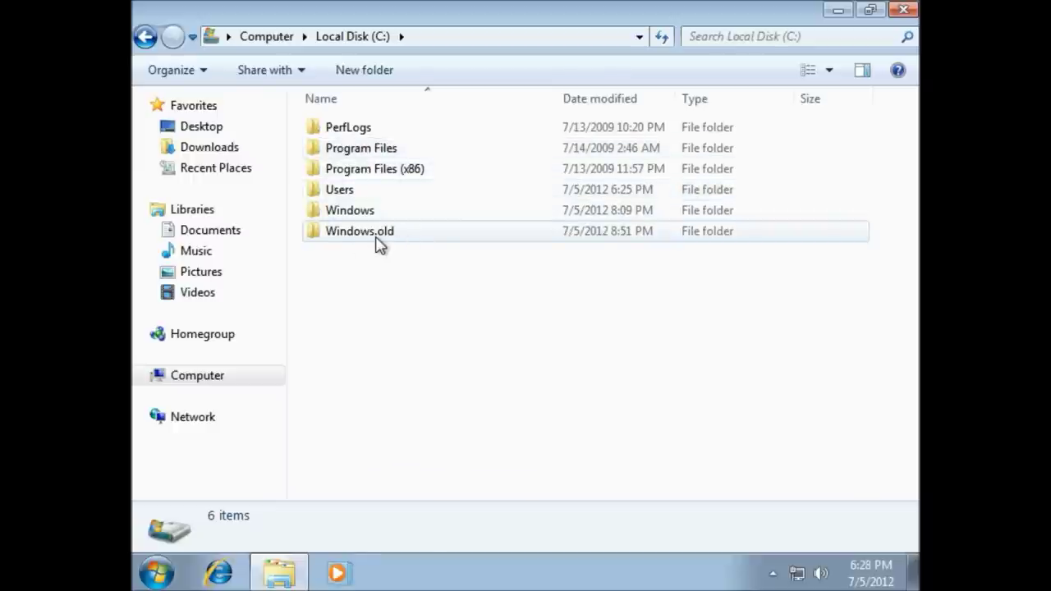
{"action": "mouse_move", "coordinate": [379, 244]}
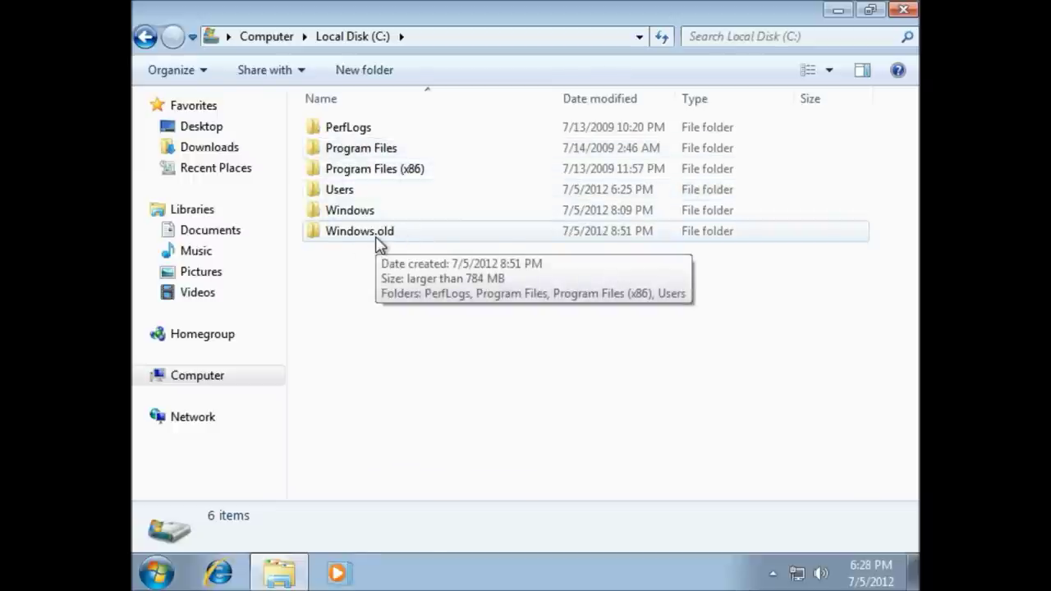
{"action": "double_click", "coordinate": [378, 240]}
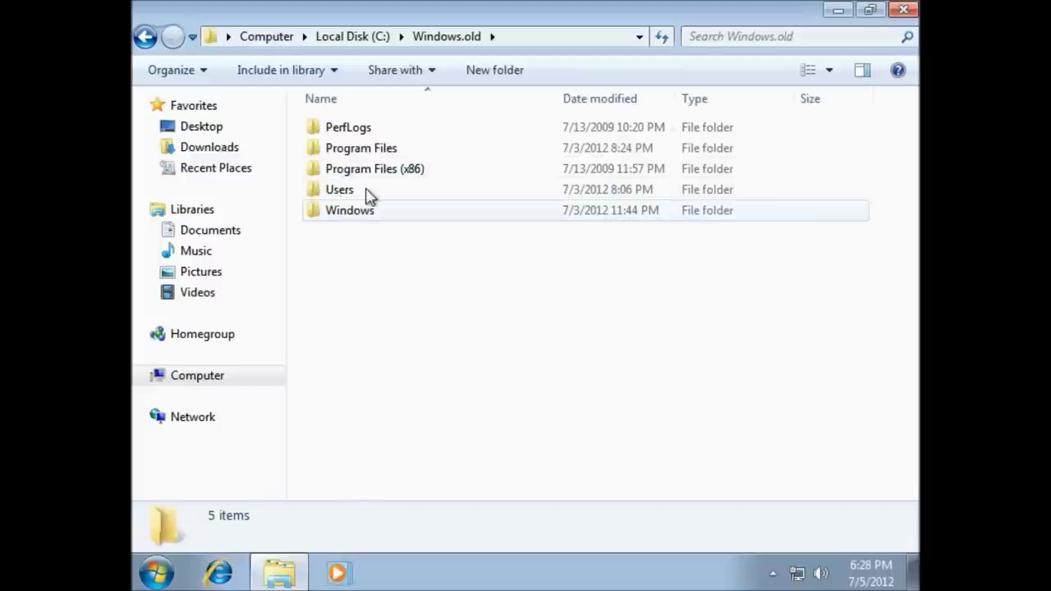
{"action": "double_click", "coordinate": [387, 170]}
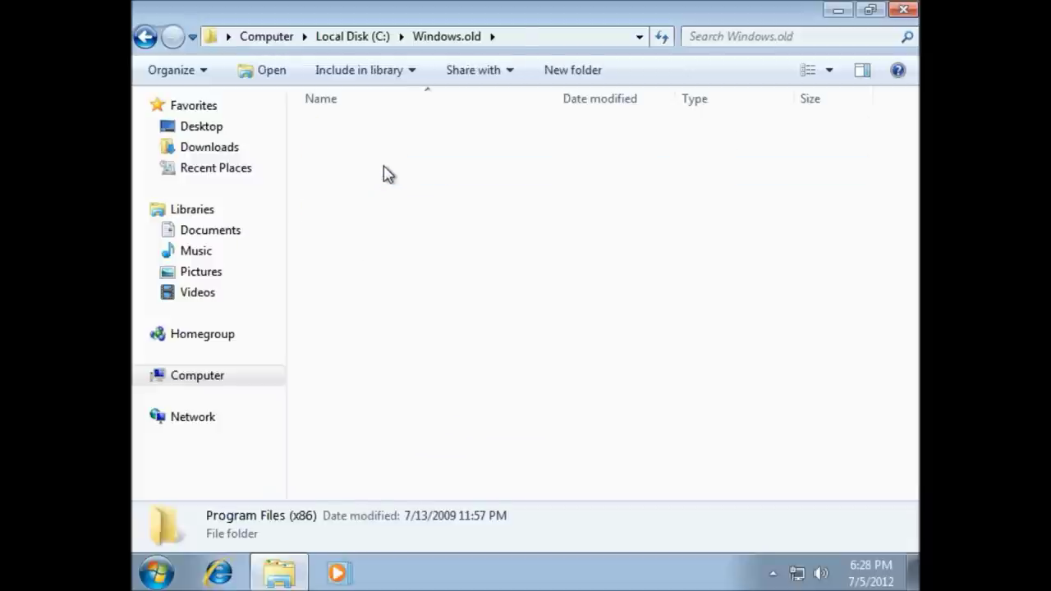
{"action": "left_click", "coordinate": [145, 36]}
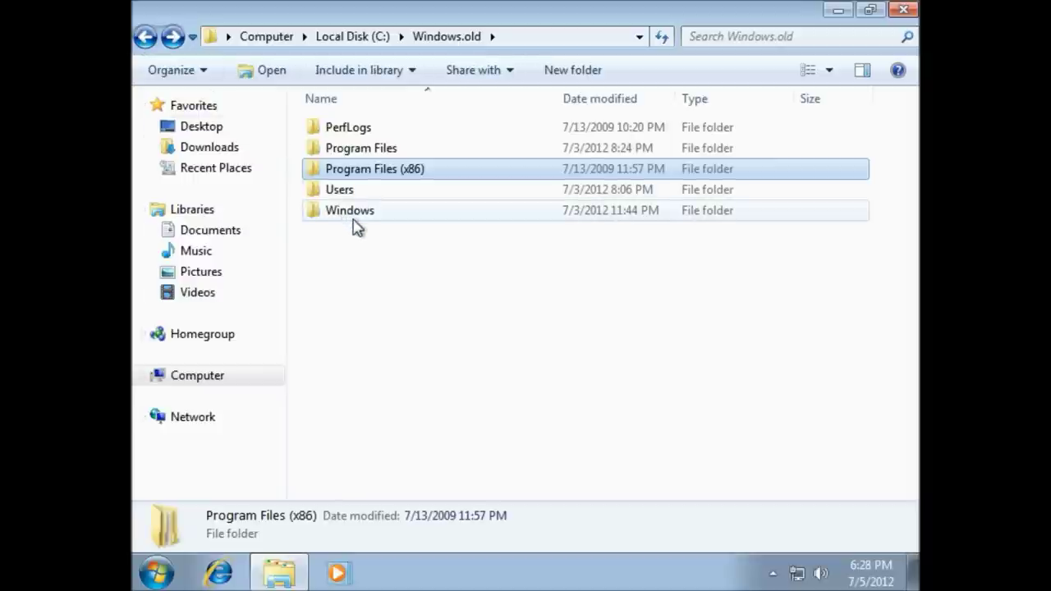
Open My Documents in the previous user's profile under Windows.old\Users and look through the preserved files
{"action": "mouse_move", "coordinate": [350, 199]}
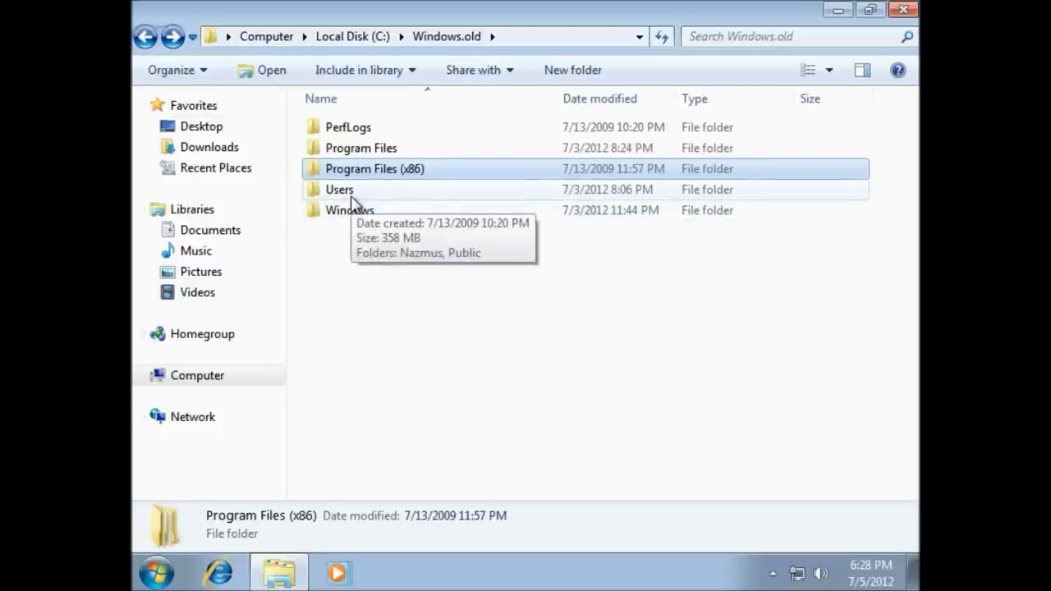
{"action": "double_click", "coordinate": [353, 196]}
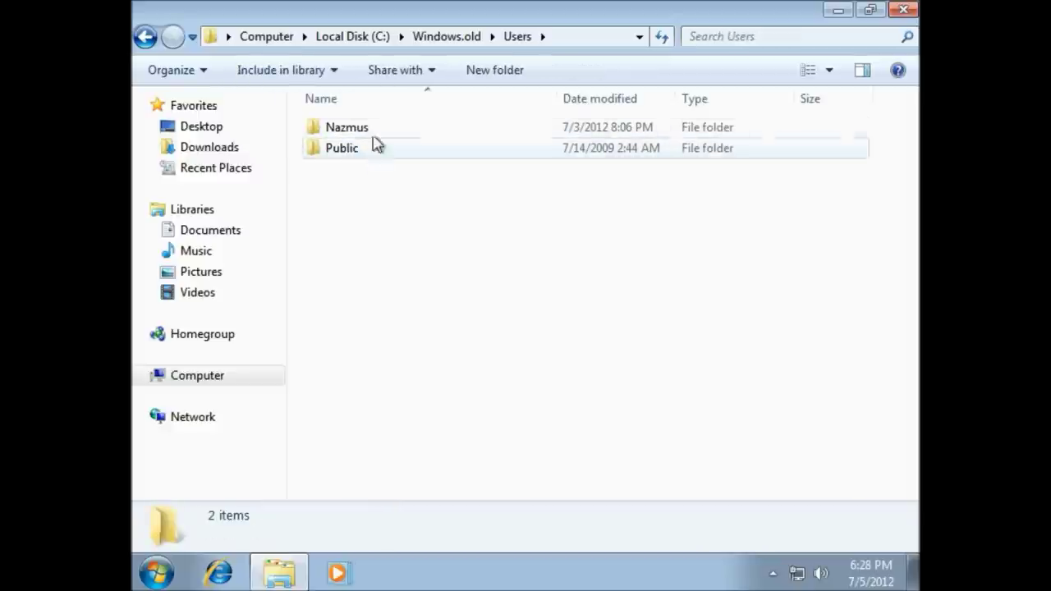
{"action": "mouse_move", "coordinate": [376, 161]}
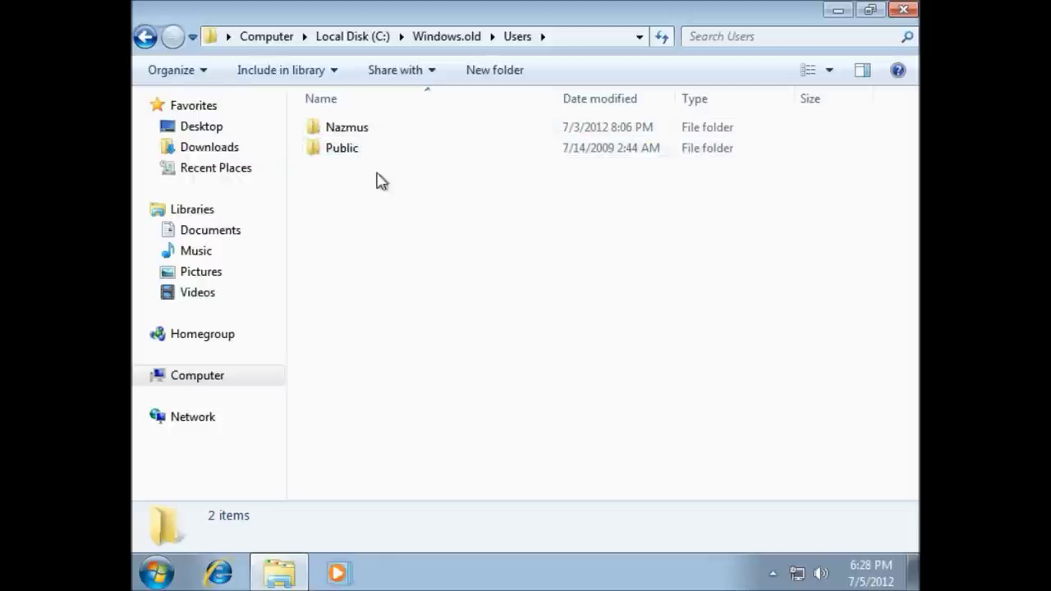
{"action": "double_click", "coordinate": [359, 134]}
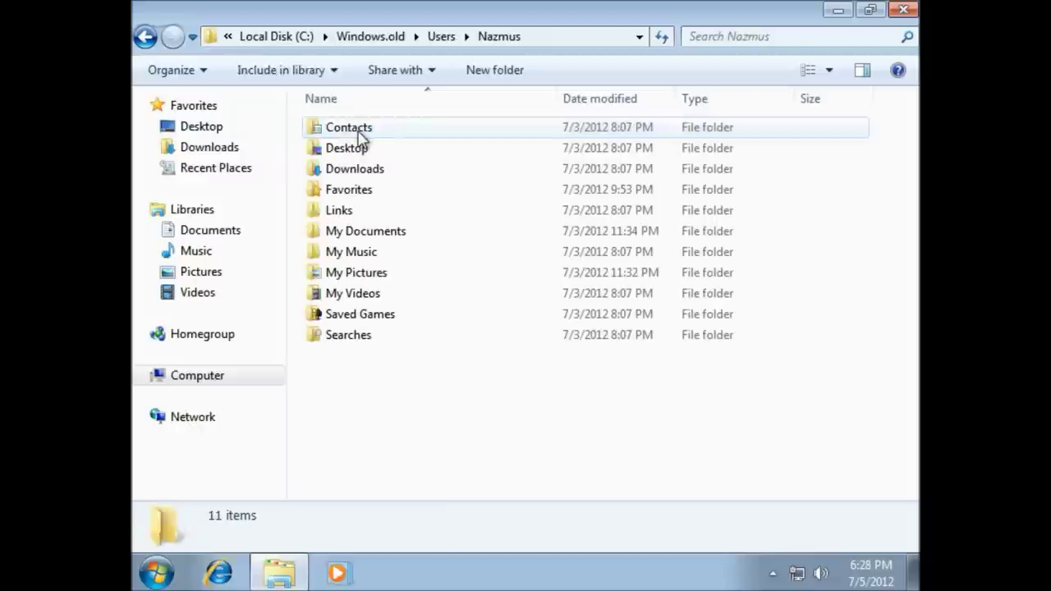
{"action": "double_click", "coordinate": [377, 234]}
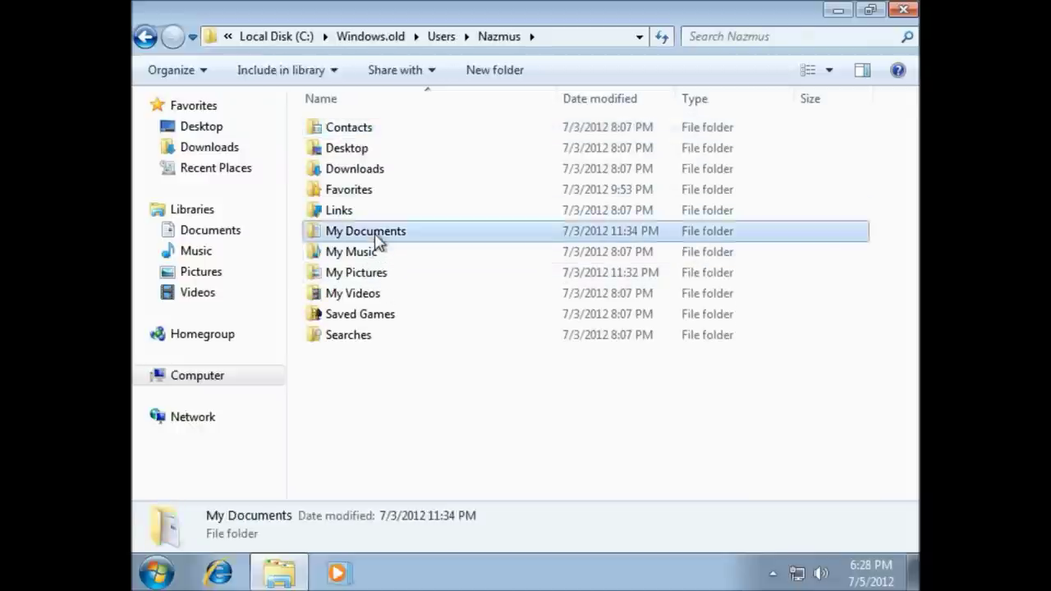
{"action": "scroll", "coordinate": [377, 238], "scroll_direction": "down", "scroll_amount": 10}
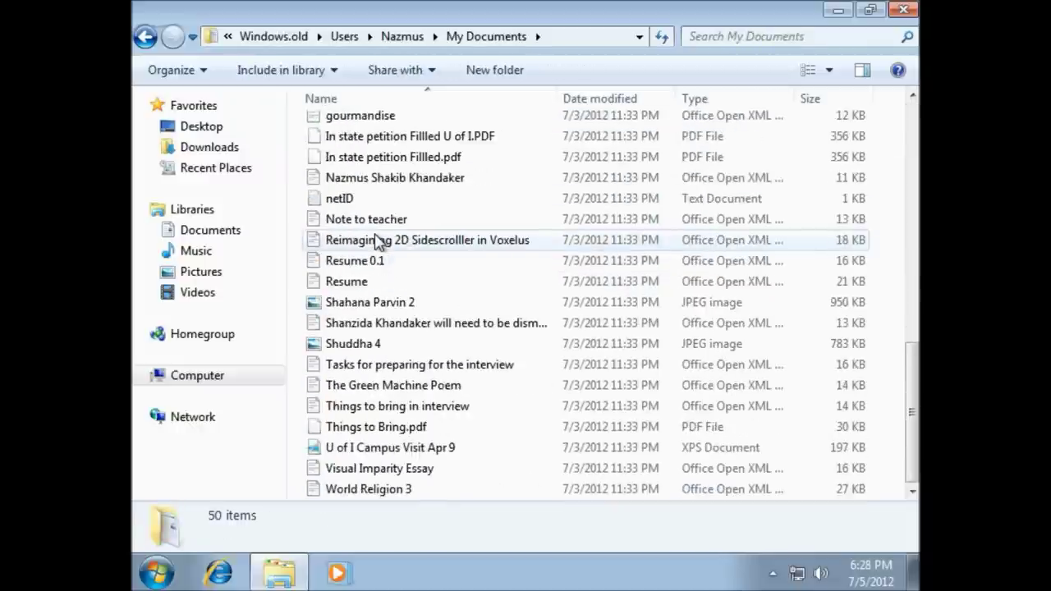
{"action": "scroll", "coordinate": [377, 239], "scroll_direction": "up", "scroll_amount": 7}
{"action": "scroll", "coordinate": [377, 239], "scroll_direction": "down", "scroll_amount": 7}
{"action": "scroll", "coordinate": [376, 239], "scroll_direction": "up", "scroll_amount": 8}
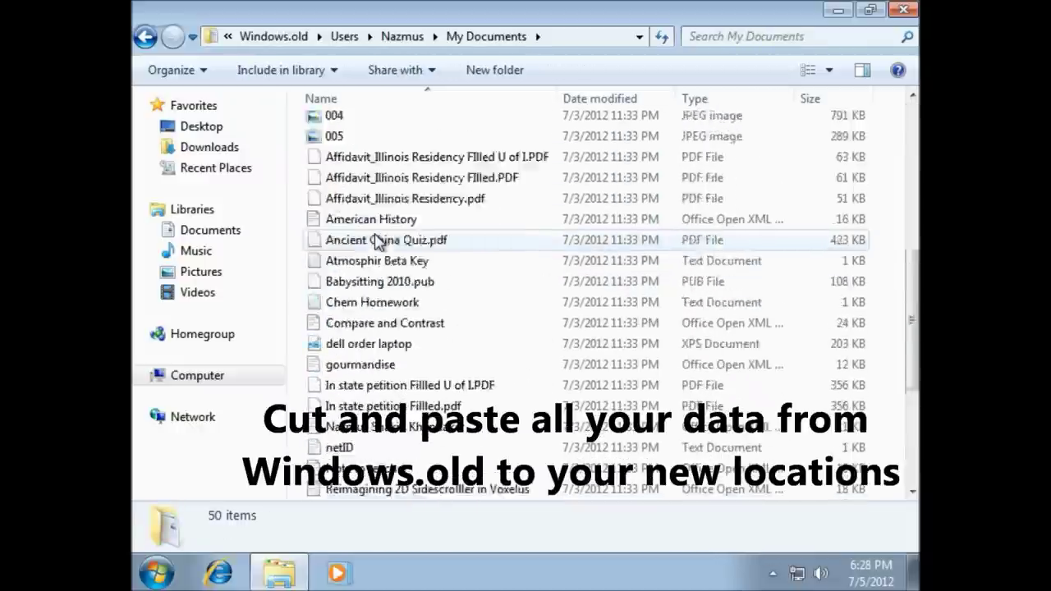
{"action": "scroll", "coordinate": [377, 238], "scroll_direction": "up", "scroll_amount": 2}
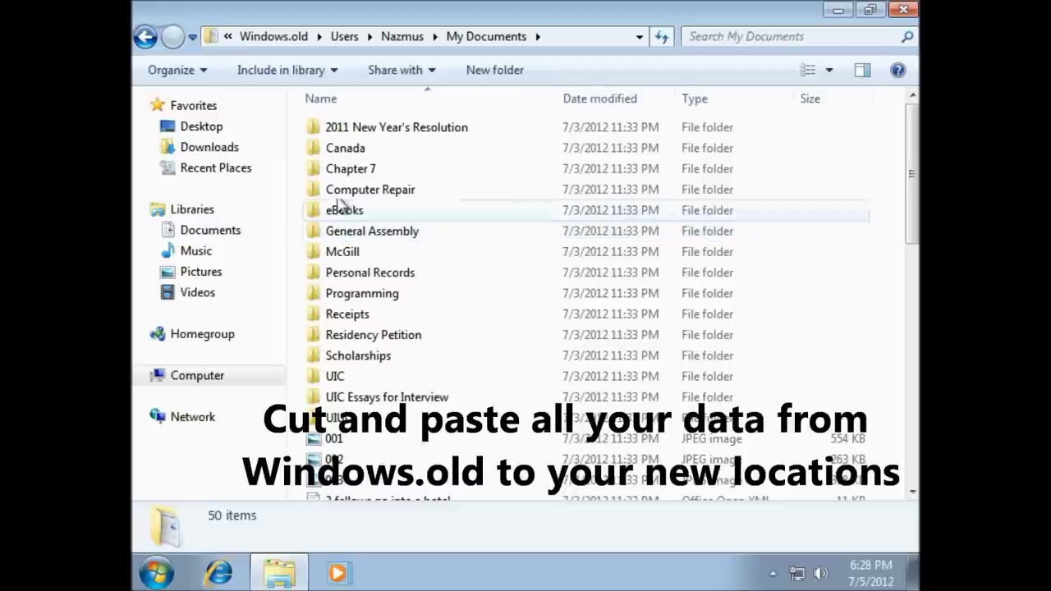
Move everything from the old profile's My Documents folder in Windows.old into the new Documents library
{"action": "left_click", "coordinate": [194, 70]}
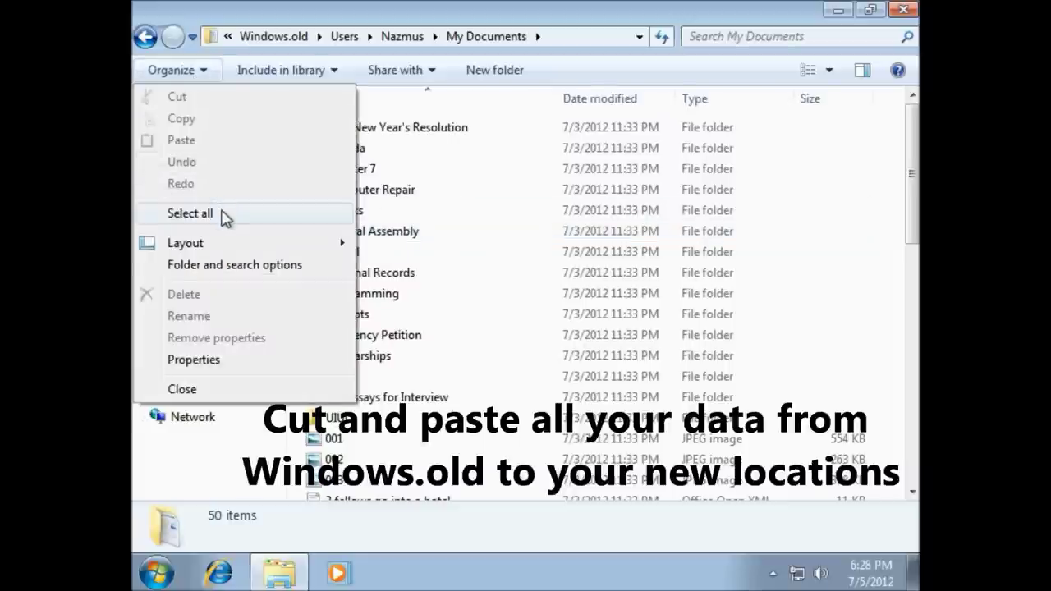
{"action": "left_click", "coordinate": [190, 213]}
{"action": "left_click", "coordinate": [197, 70]}
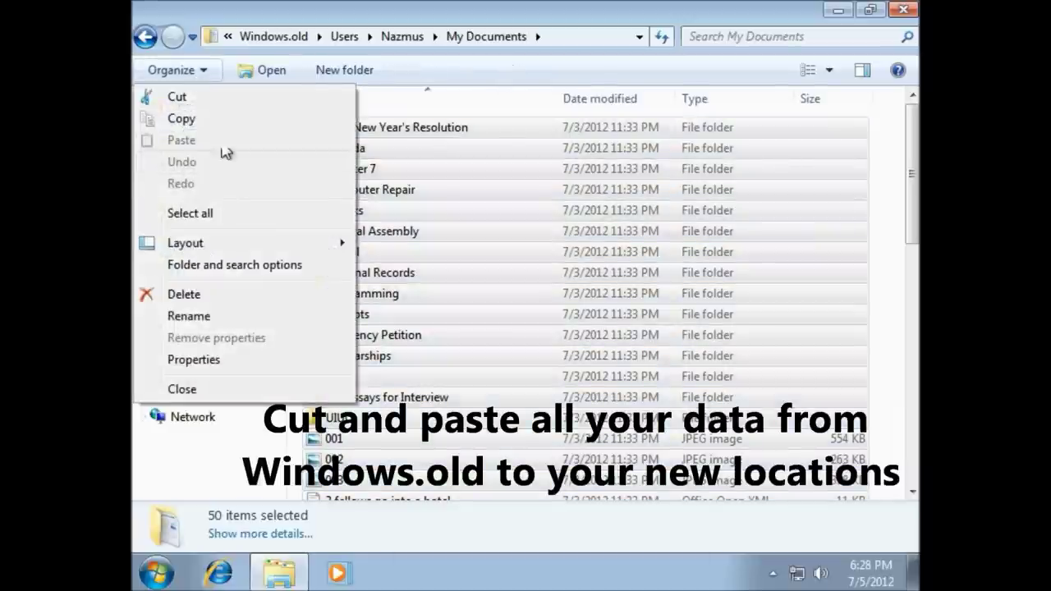
{"action": "left_click", "coordinate": [214, 100]}
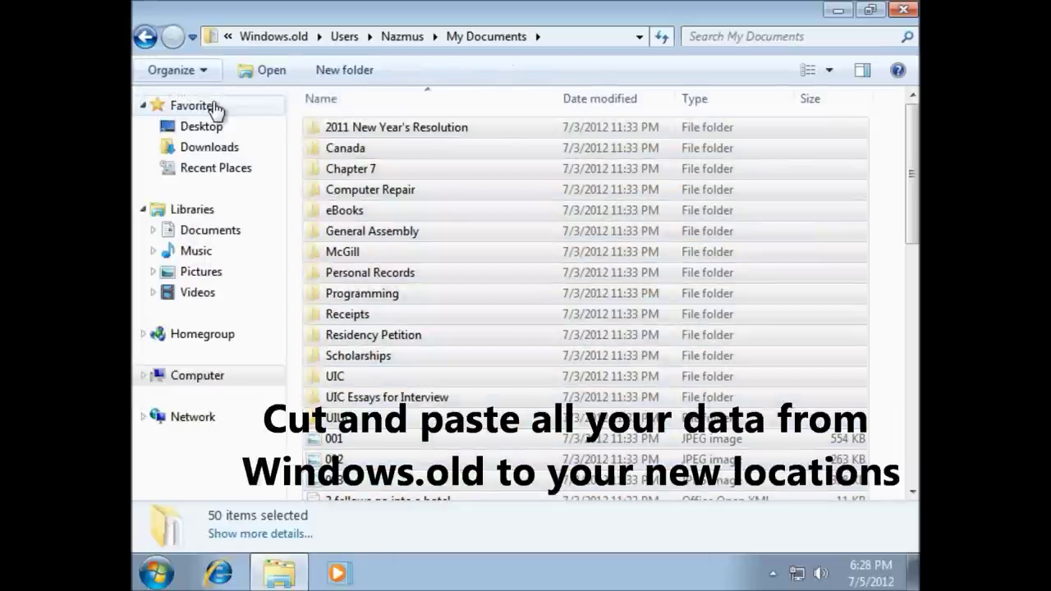
{"action": "left_click", "coordinate": [210, 230]}
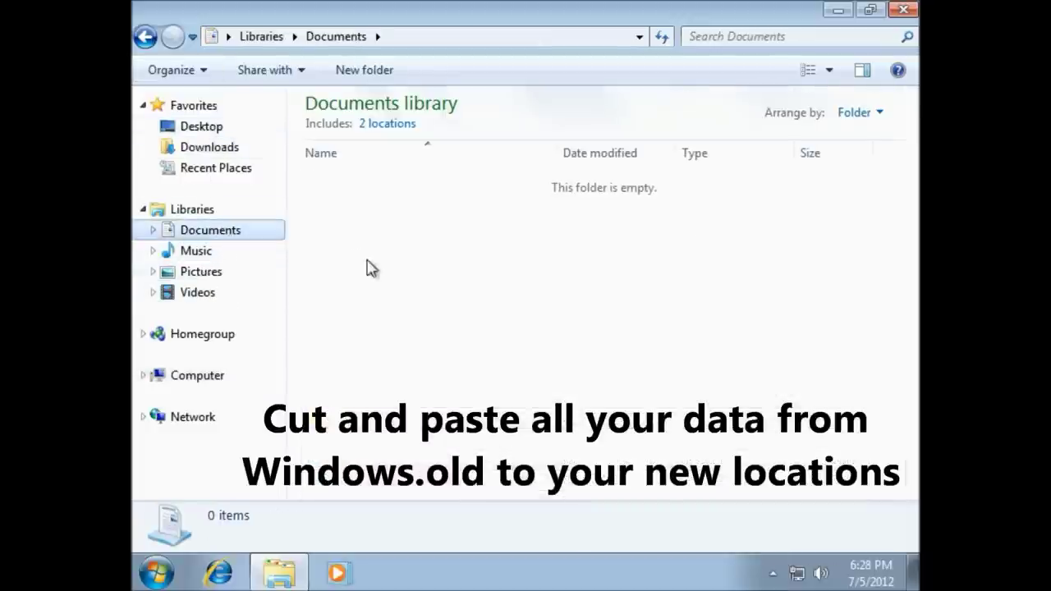
{"action": "left_click", "coordinate": [202, 72]}
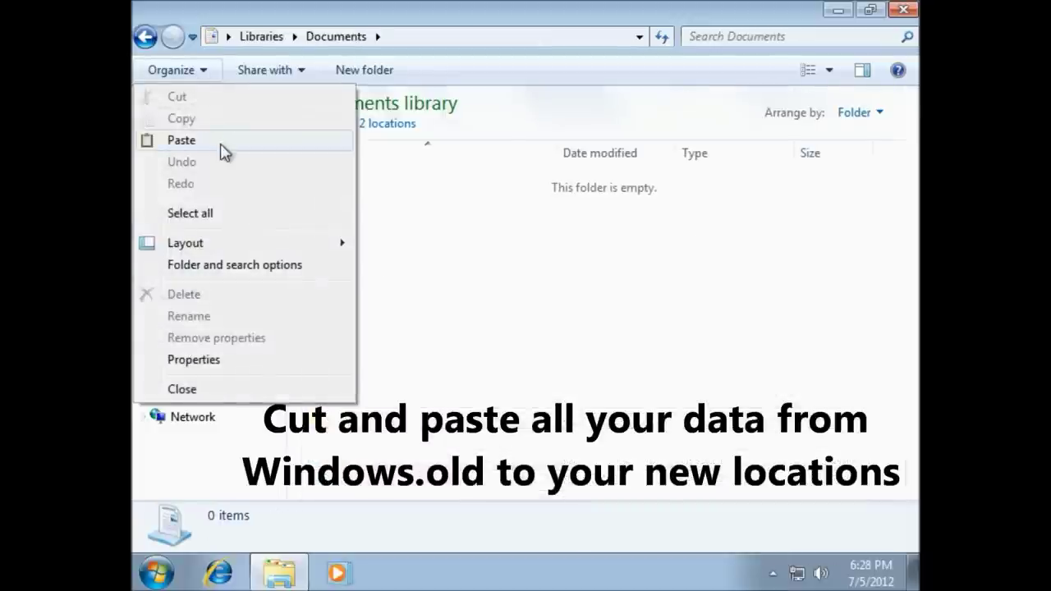
{"action": "left_click", "coordinate": [222, 145]}
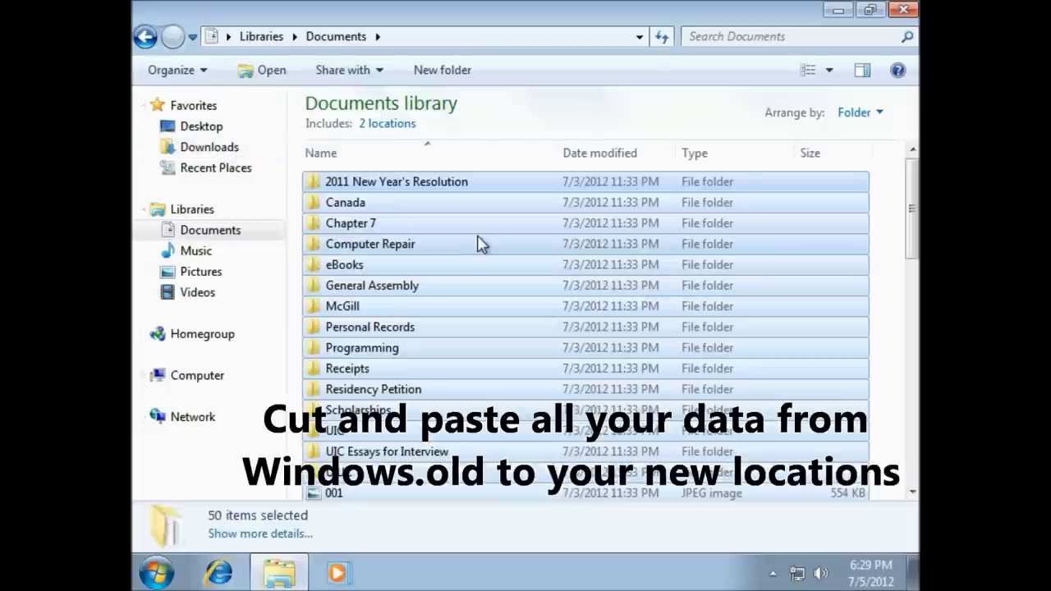
Look through the moved folders and files in the Documents library
{"action": "left_click", "coordinate": [479, 243]}
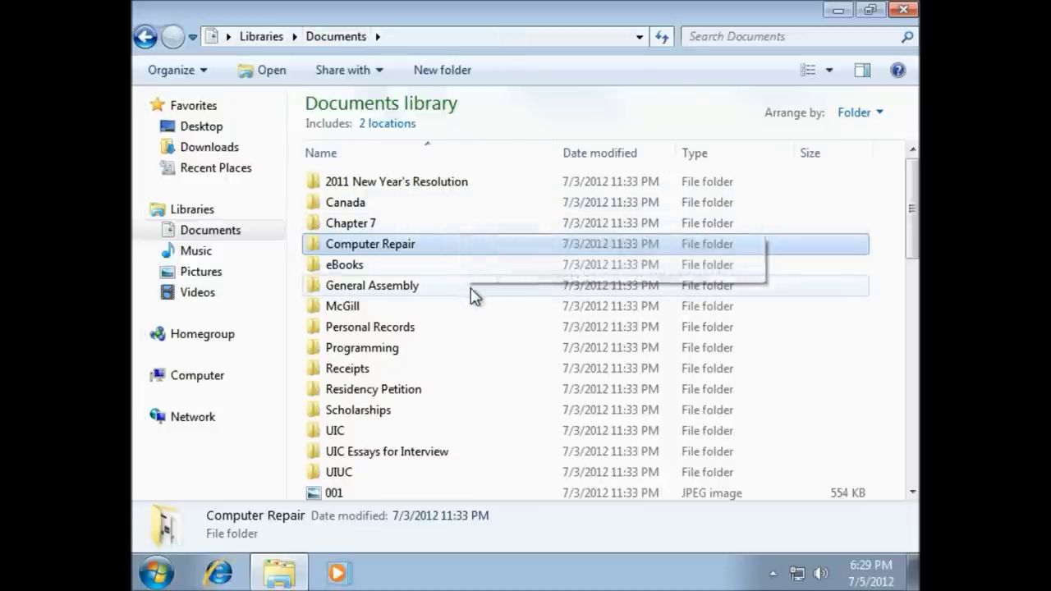
{"action": "left_click_drag", "start_coordinate": [476, 305], "coordinate": [481, 216]}
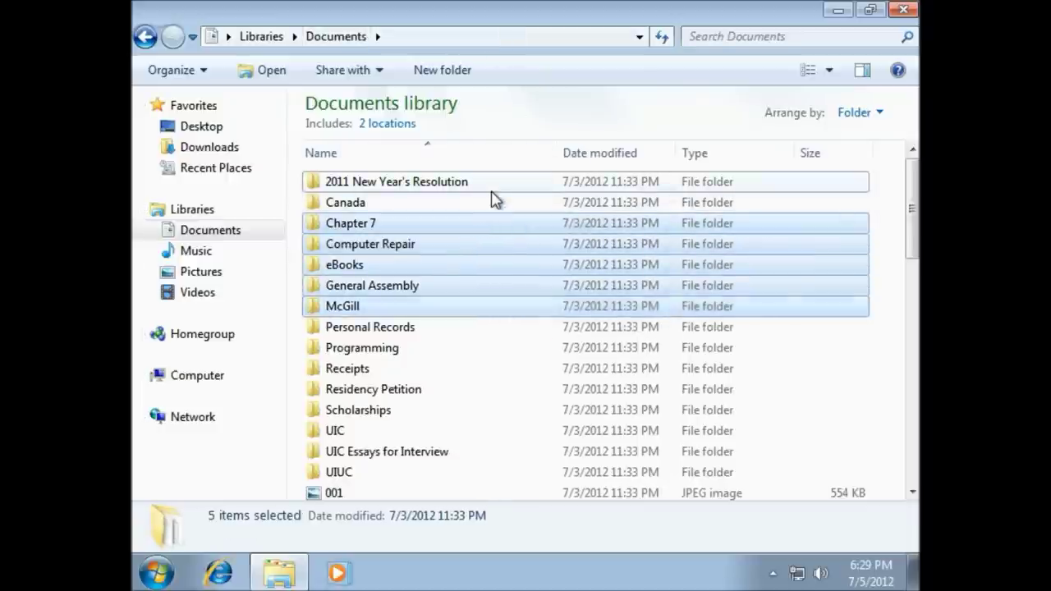
{"action": "left_click", "coordinate": [495, 189]}
{"action": "left_click", "coordinate": [488, 205]}
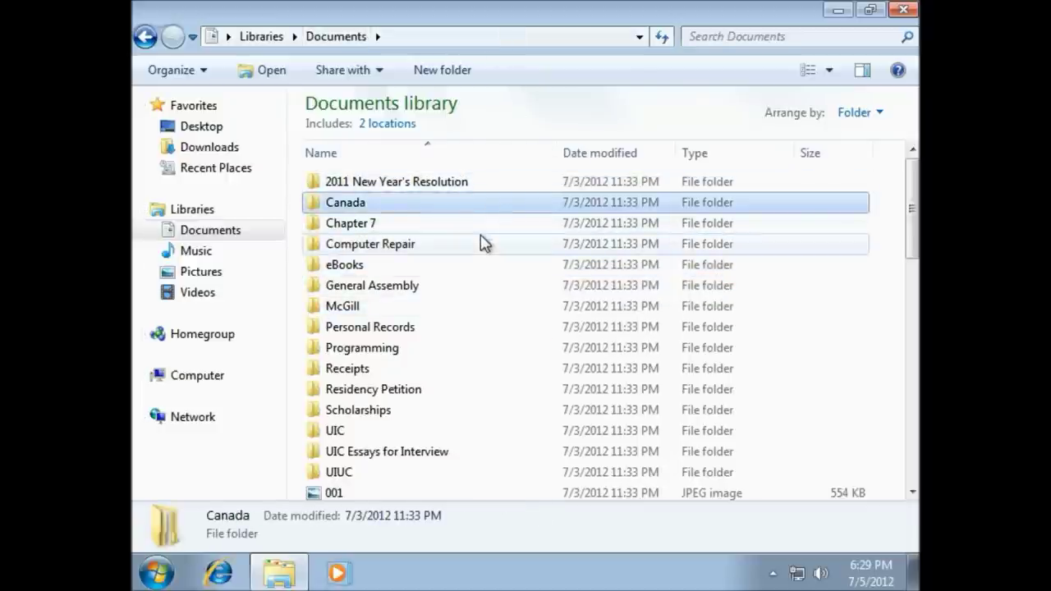
{"action": "left_click", "coordinate": [485, 242]}
{"action": "left_click", "coordinate": [486, 227]}
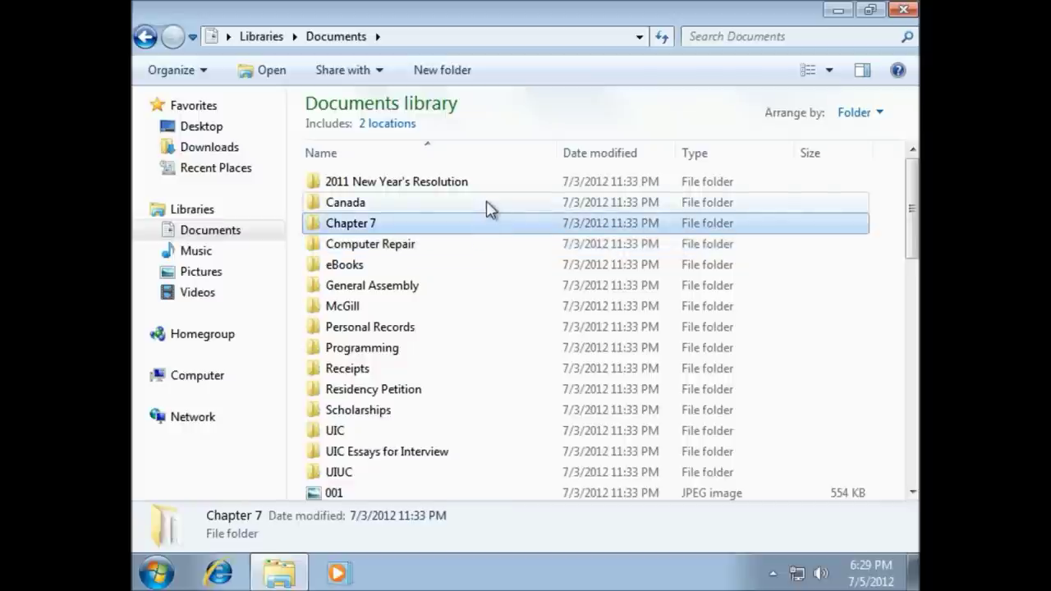
{"action": "left_click", "coordinate": [489, 206]}
{"action": "scroll", "coordinate": [474, 232], "scroll_direction": "down", "scroll_amount": 6}
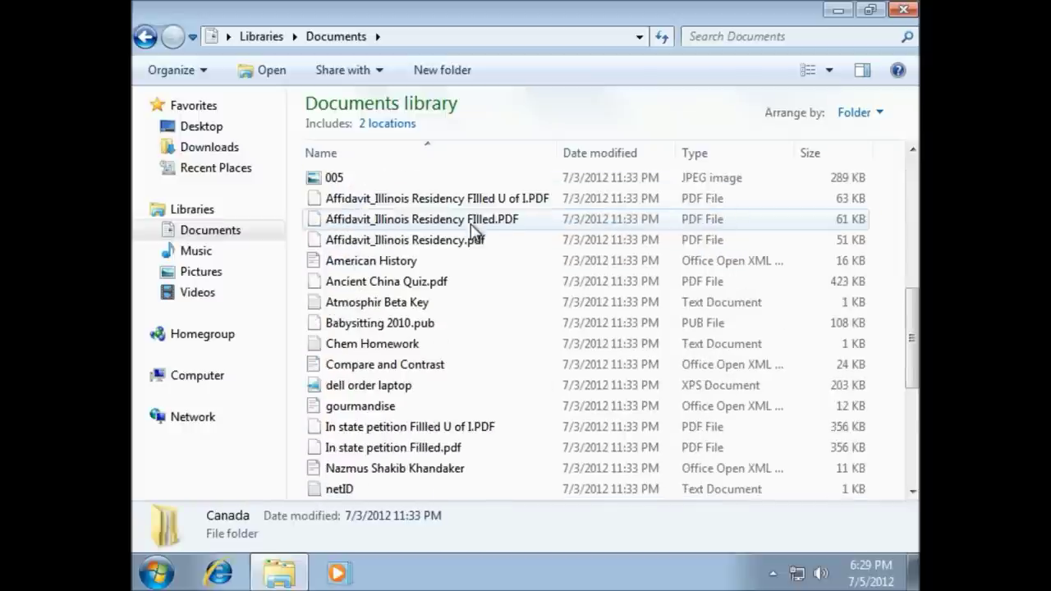
{"action": "scroll", "coordinate": [474, 233], "scroll_direction": "down", "scroll_amount": 5}
{"action": "scroll", "coordinate": [474, 233], "scroll_direction": "up", "scroll_amount": 11}
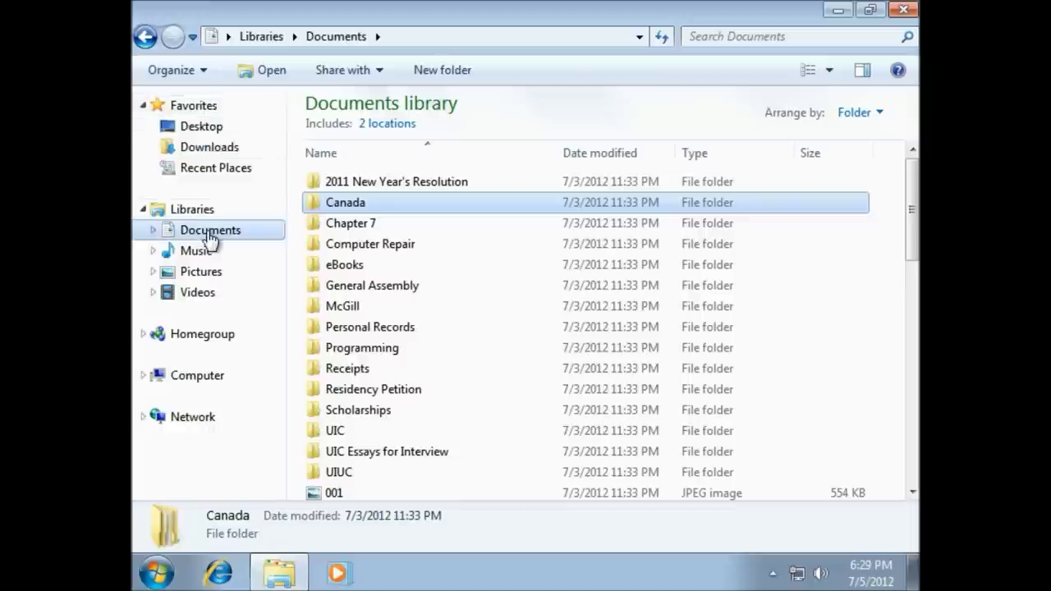
Copy all files from the old profile's My Pictures folder in Windows.old into the Pictures library and close the window
{"action": "left_click", "coordinate": [145, 36]}
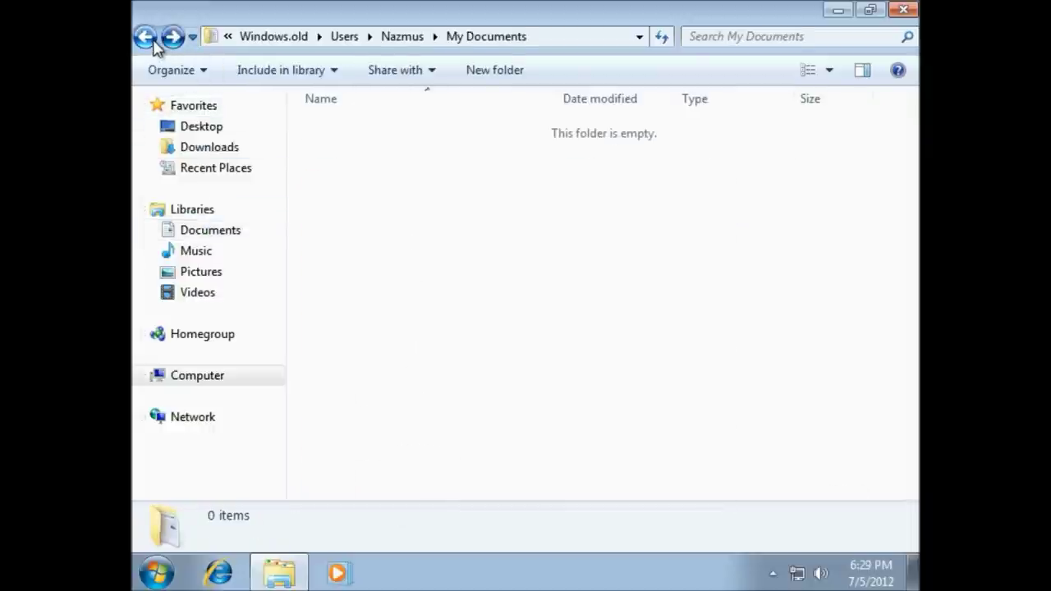
{"action": "left_click", "coordinate": [423, 41]}
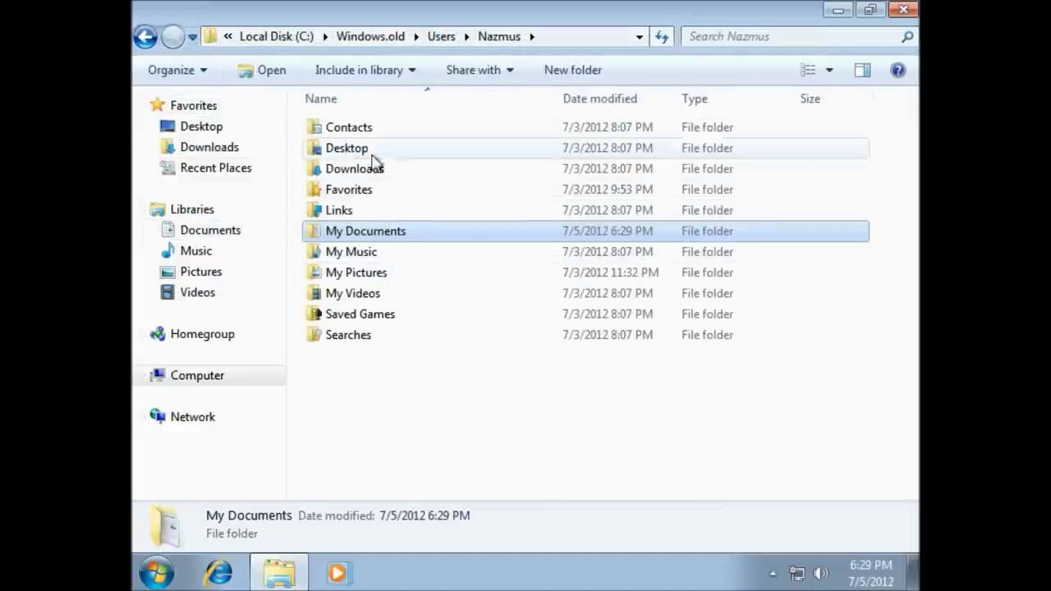
{"action": "double_click", "coordinate": [366, 275]}
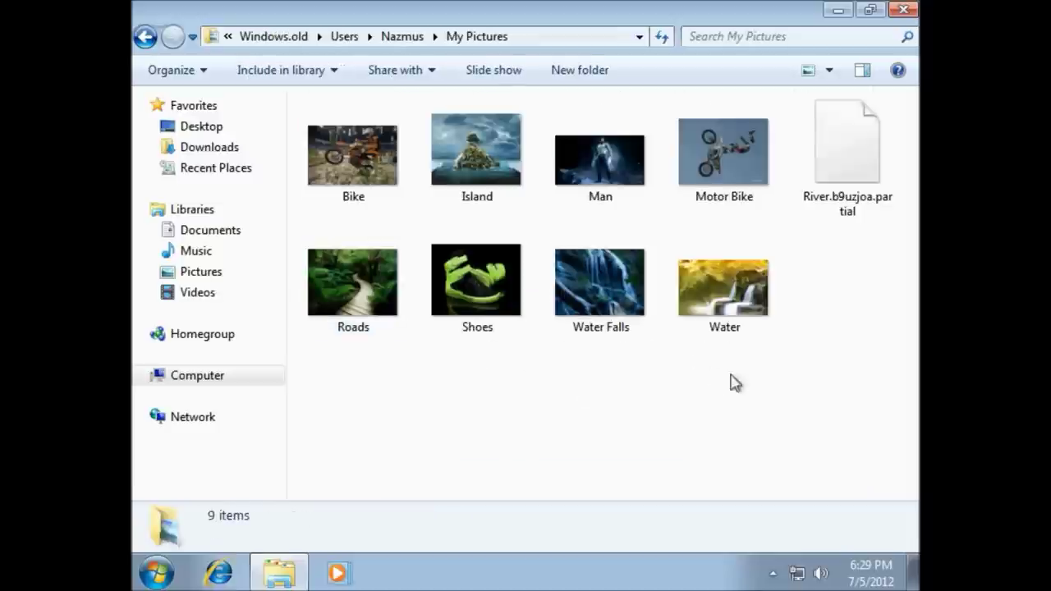
{"action": "left_click_drag", "start_coordinate": [843, 407], "coordinate": [663, 266]}
{"action": "left_click_drag", "start_coordinate": [477, 164], "coordinate": [352, 116]}
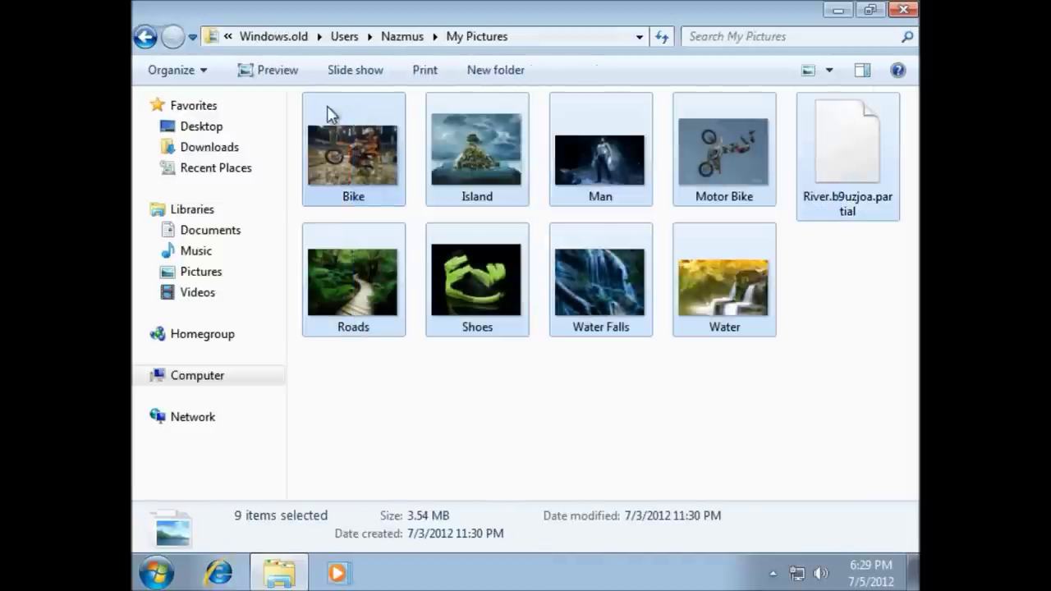
{"action": "left_click", "coordinate": [212, 67]}
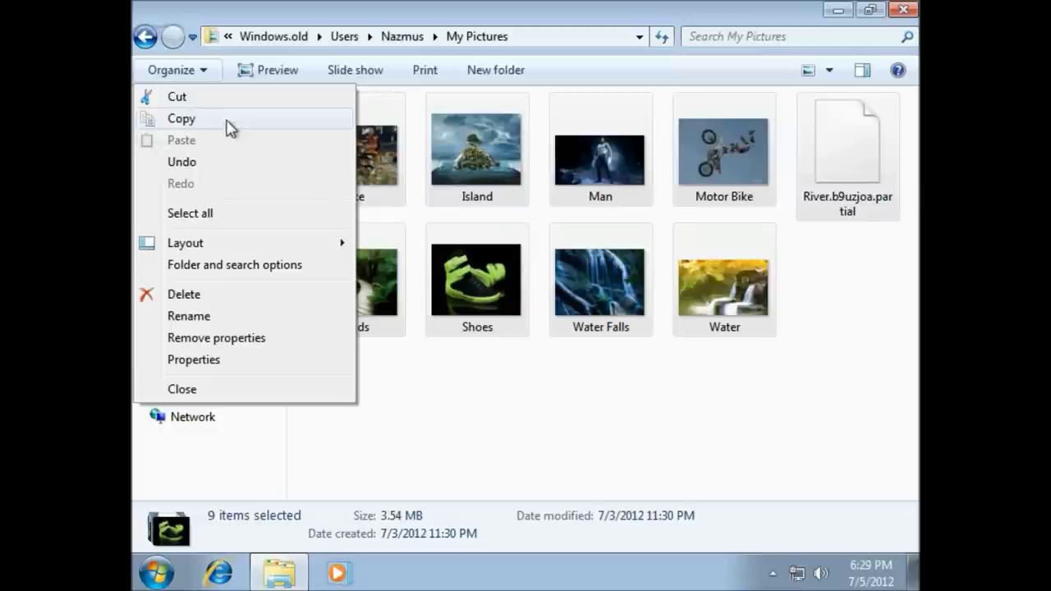
{"action": "left_click", "coordinate": [225, 121]}
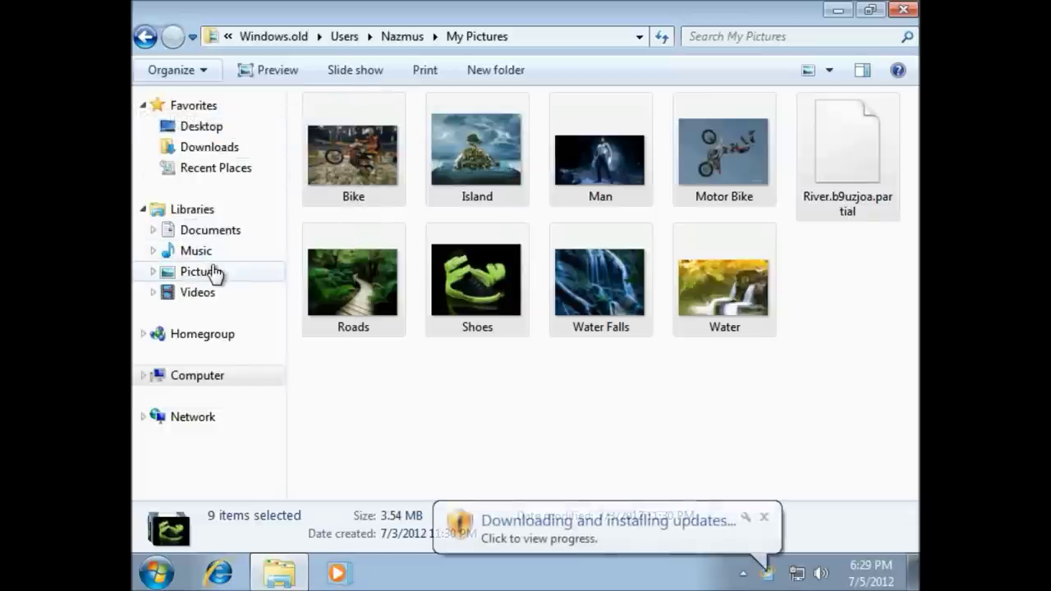
{"action": "left_click", "coordinate": [210, 271]}
{"action": "left_click", "coordinate": [206, 70]}
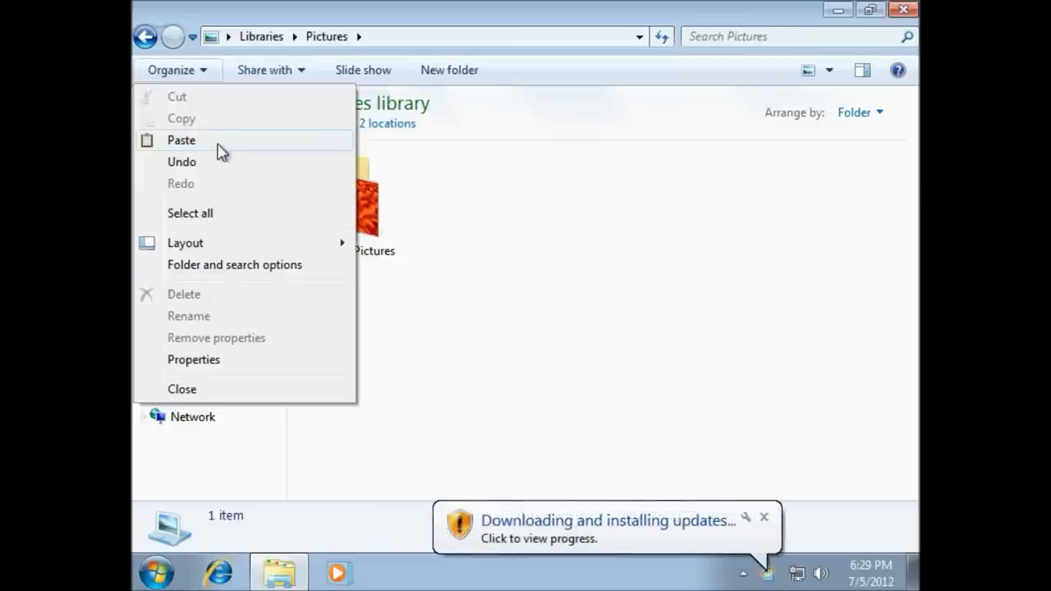
{"action": "left_click", "coordinate": [216, 143]}
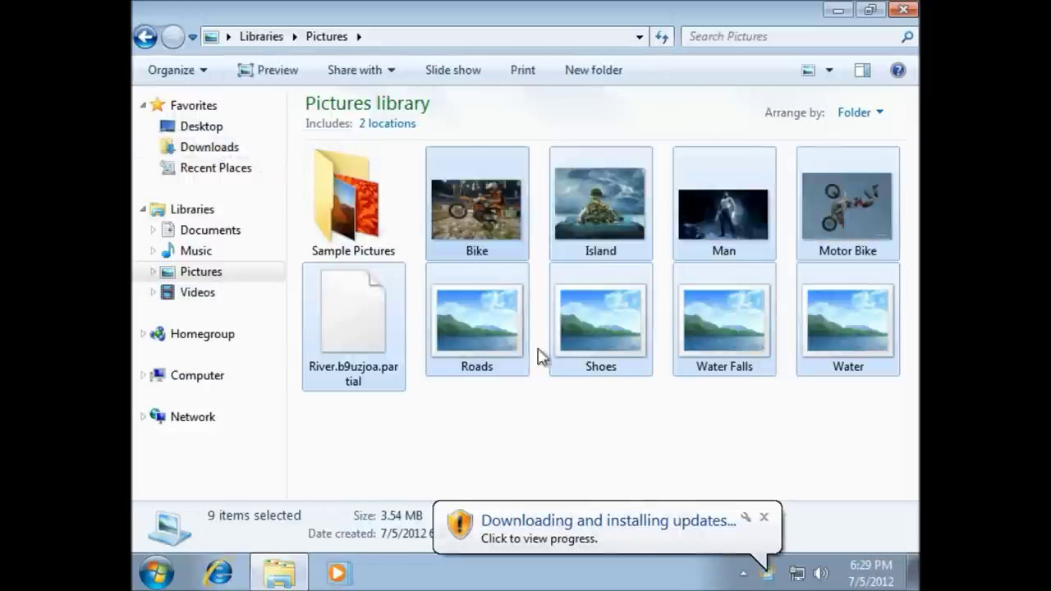
{"action": "left_click", "coordinate": [579, 446]}
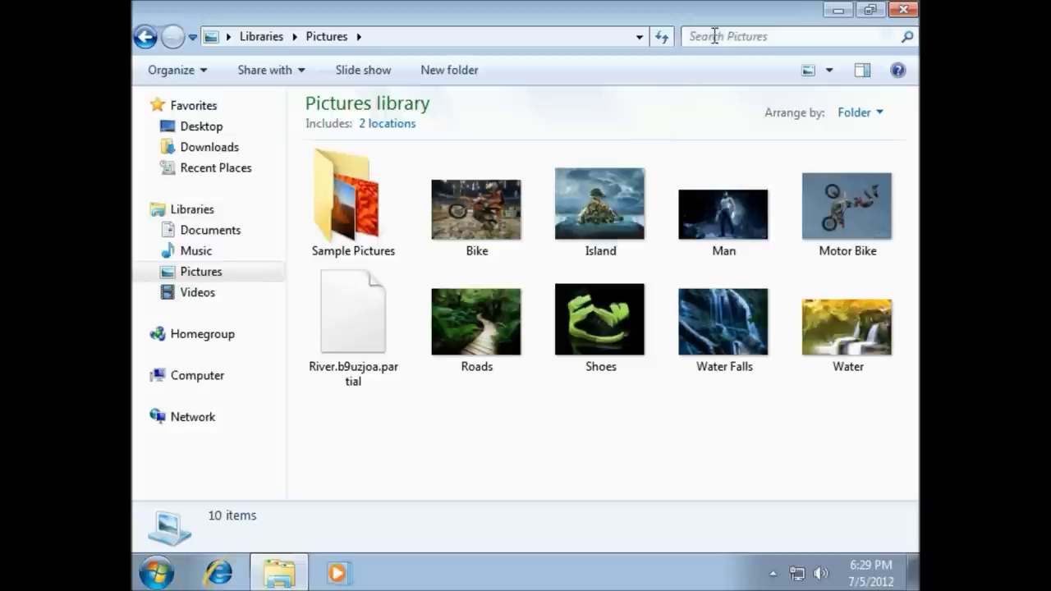
{"action": "left_click", "coordinate": [899, 13]}
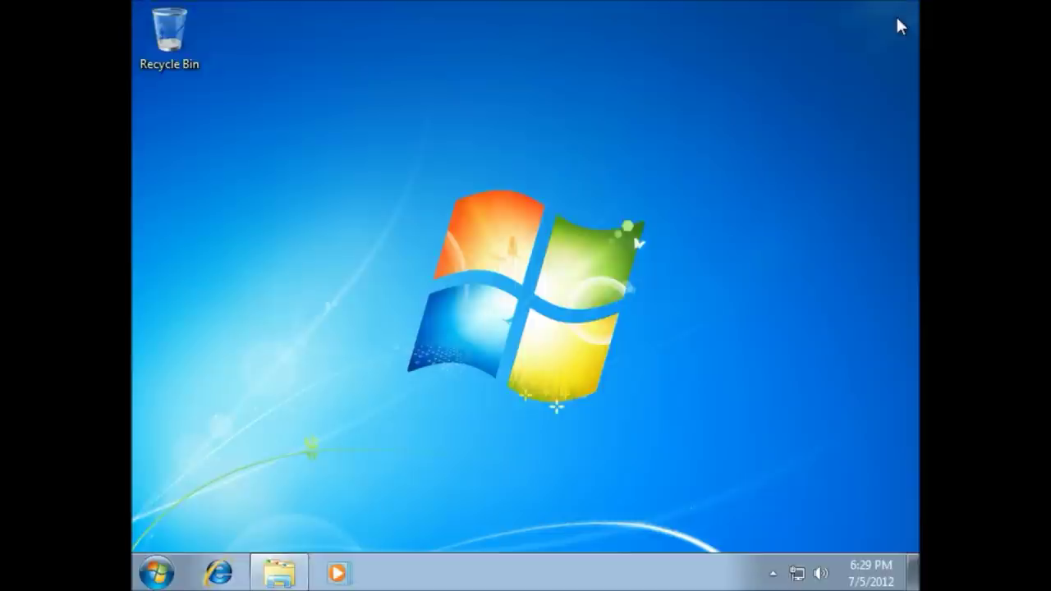
Refresh the desktop, recheck the transferred files in the Documents library and open Local Disk (C:)
{"action": "right_click", "coordinate": [554, 141]}
{"action": "left_click", "coordinate": [600, 199]}
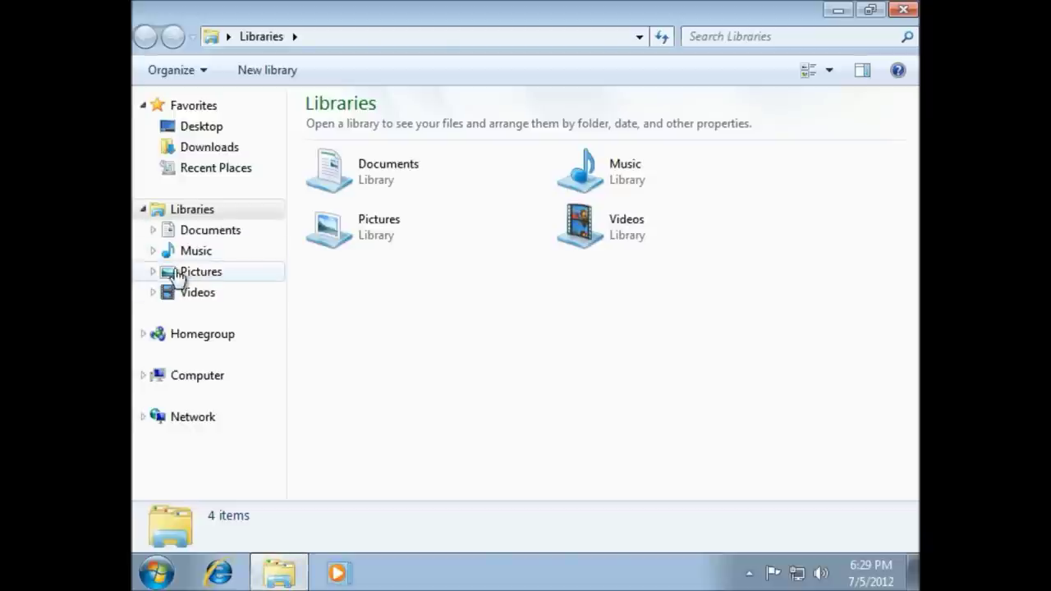
{"action": "left_click", "coordinate": [209, 229]}
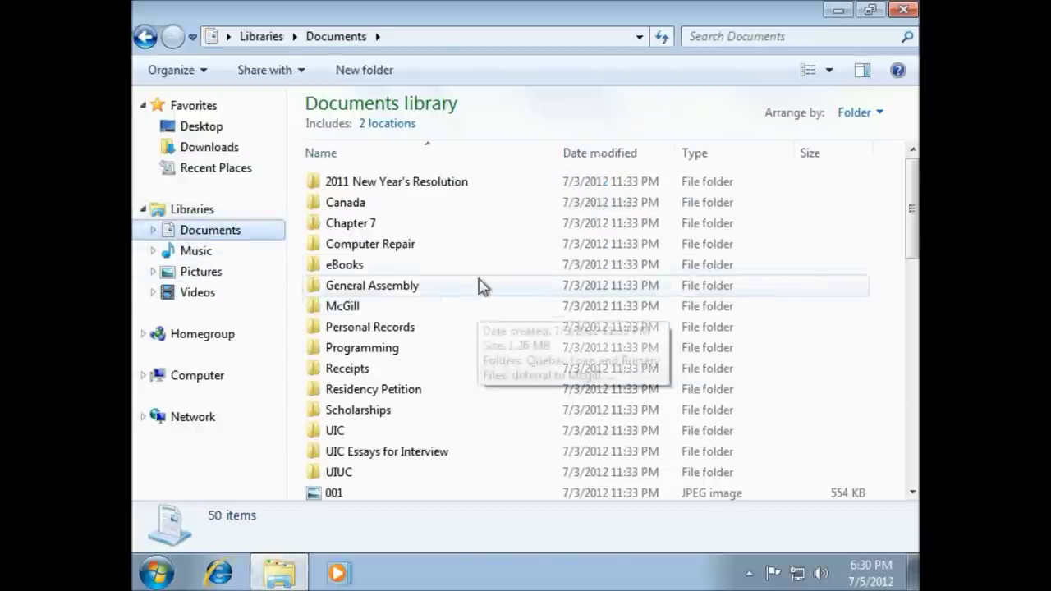
{"action": "left_click", "coordinate": [201, 380]}
{"action": "double_click", "coordinate": [361, 144]}
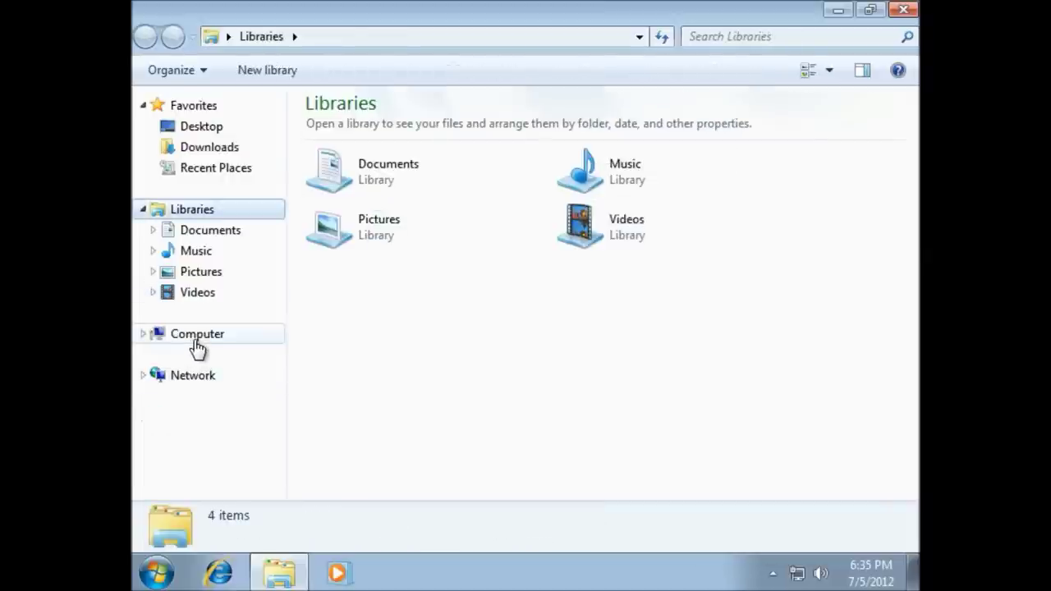
Locate the Windows.old folder on Local Disk (C:) and close the window
{"action": "left_click", "coordinate": [197, 345]}
{"action": "left_click", "coordinate": [504, 156]}
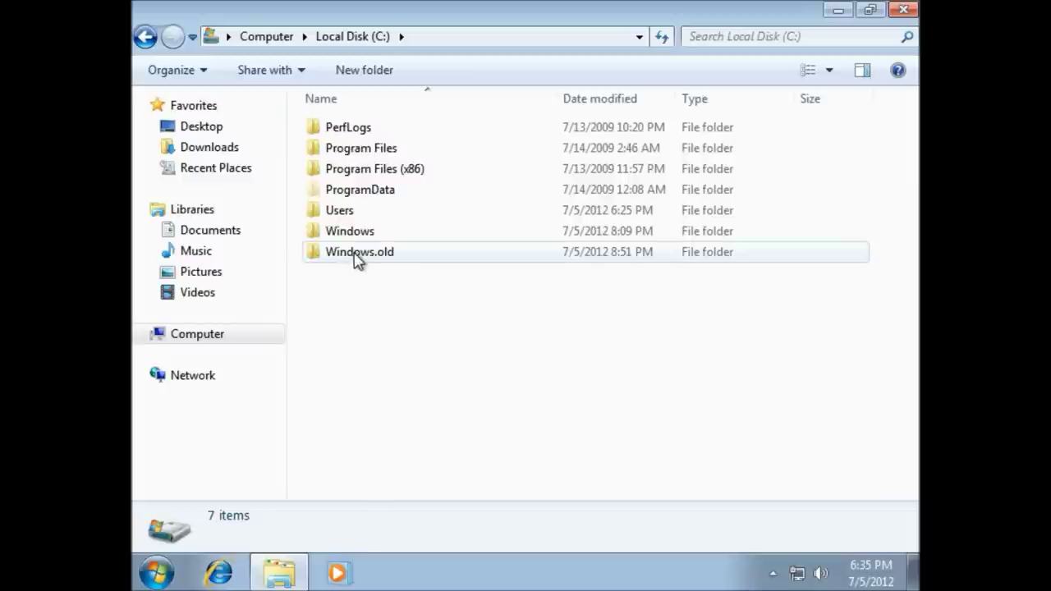
{"action": "left_click", "coordinate": [359, 257]}
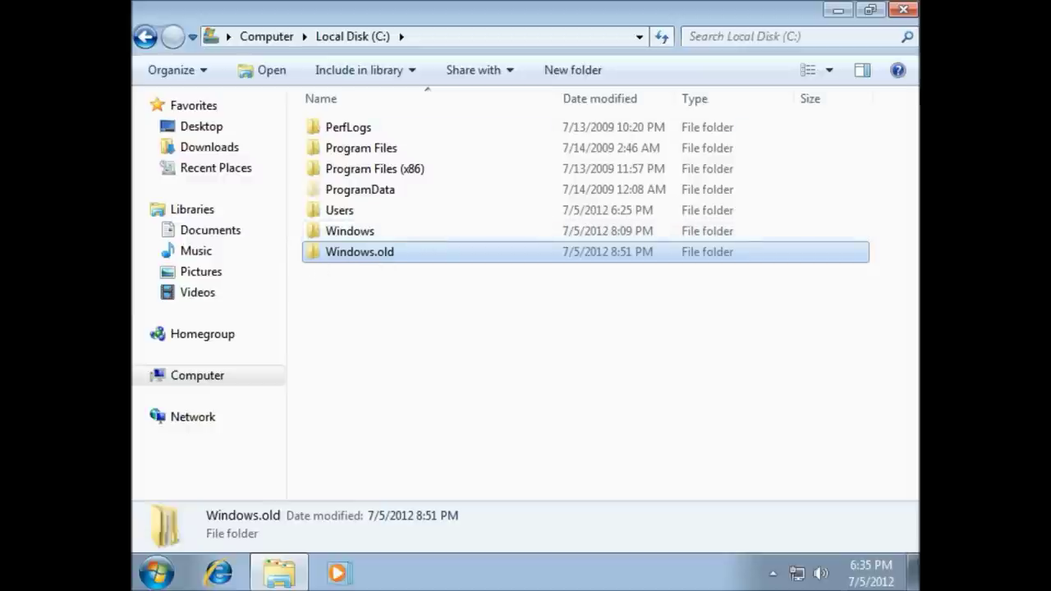
{"action": "left_click", "coordinate": [906, 12]}
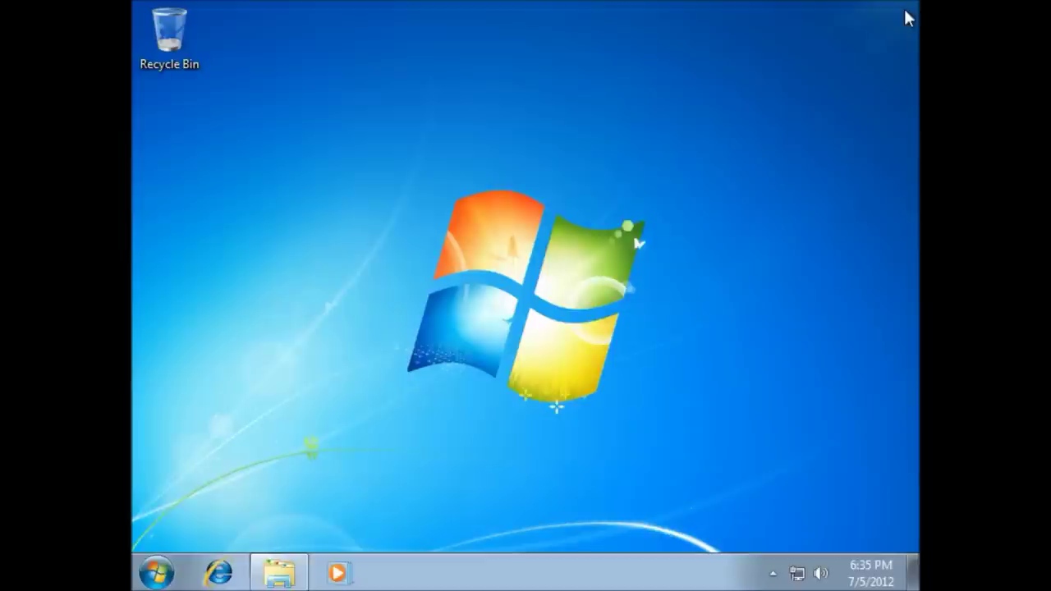
Locate Disk Cleanup among the System Tools in the Accessories programs
{"action": "left_click", "coordinate": [156, 573]}
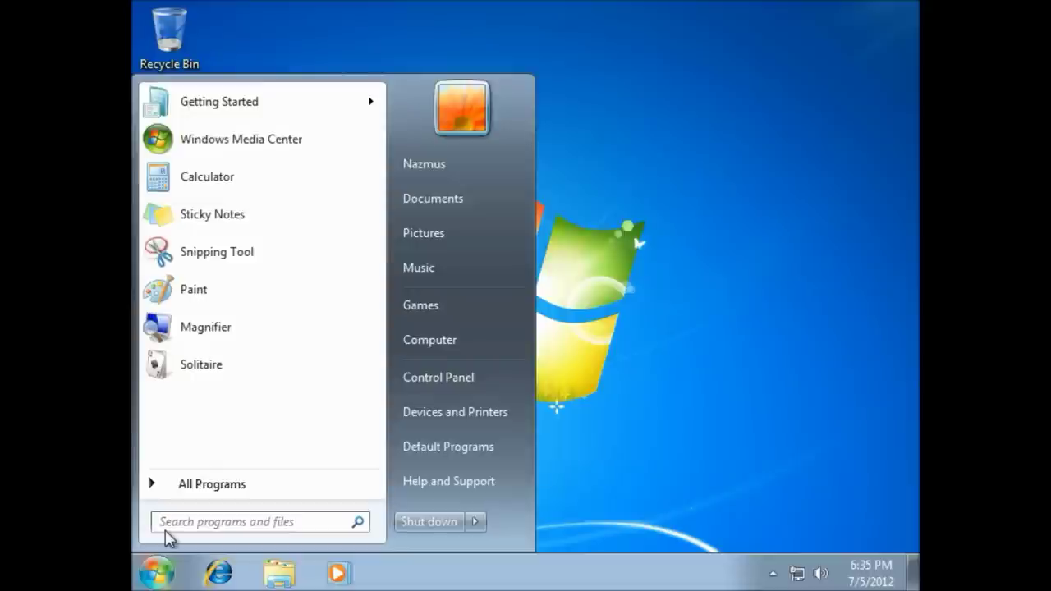
{"action": "left_click", "coordinate": [224, 486]}
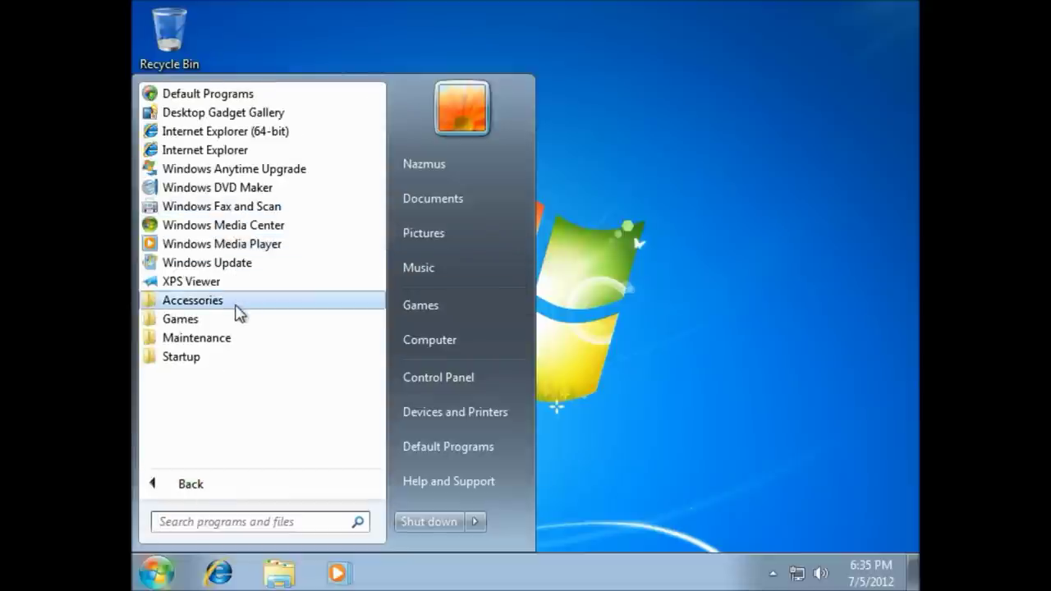
{"action": "left_click", "coordinate": [205, 309]}
{"action": "scroll", "coordinate": [205, 319], "scroll_direction": "down", "scroll_amount": 1}
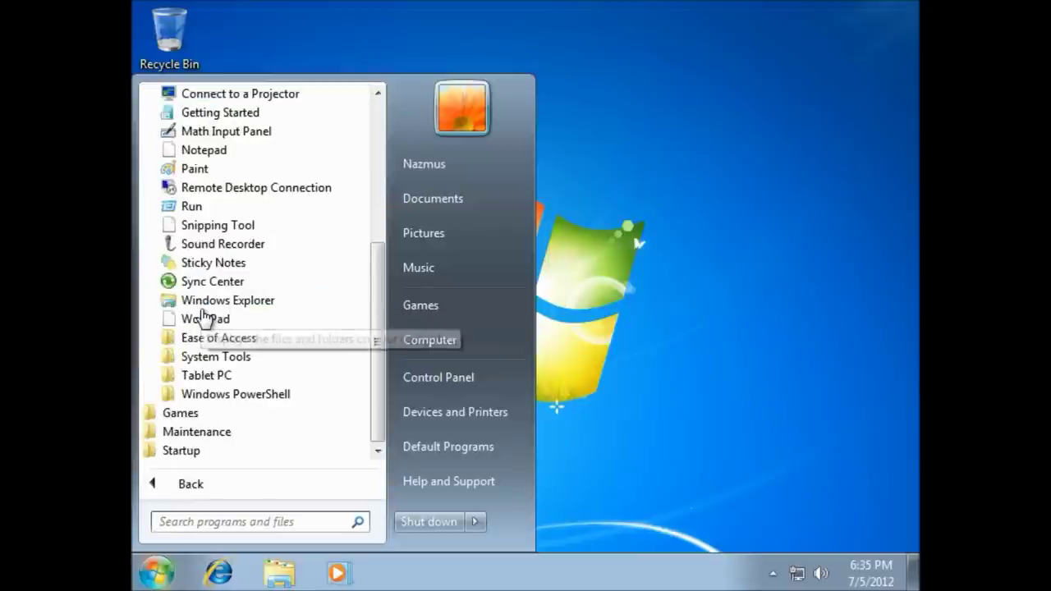
{"action": "left_click", "coordinate": [222, 356]}
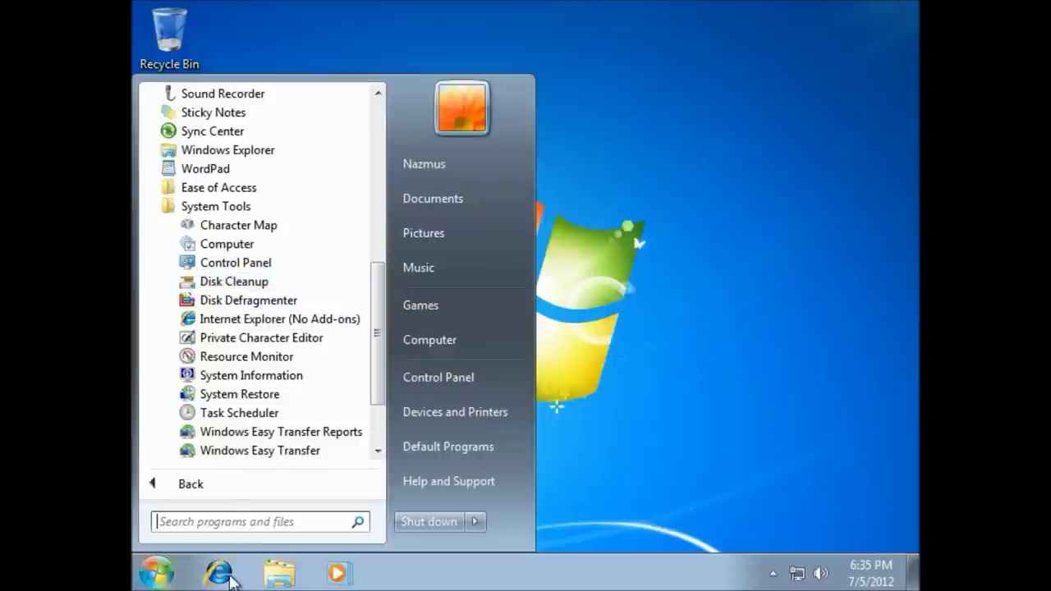
Search the installed programs for "dis" and start Disk Cleanup for drive C:
{"action": "left_click", "coordinate": [252, 520]}
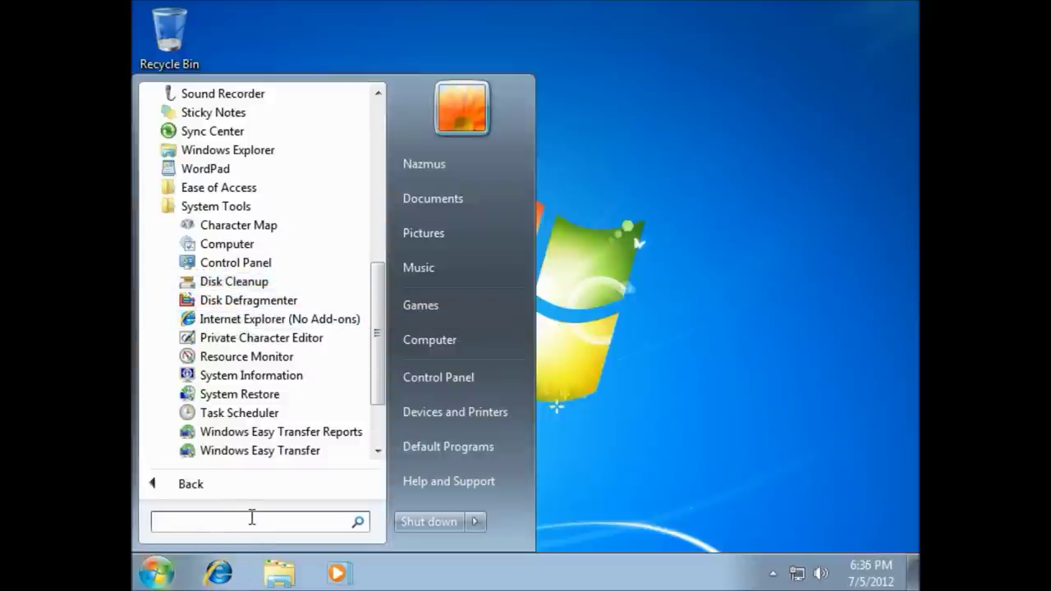
{"action": "type", "text": "dis"}
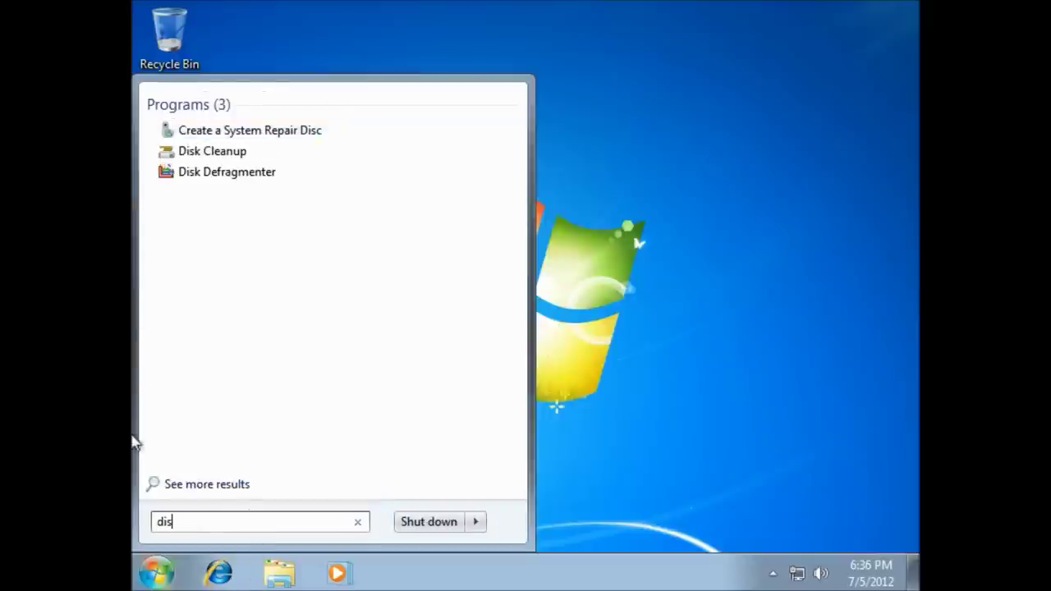
{"action": "left_click", "coordinate": [218, 153]}
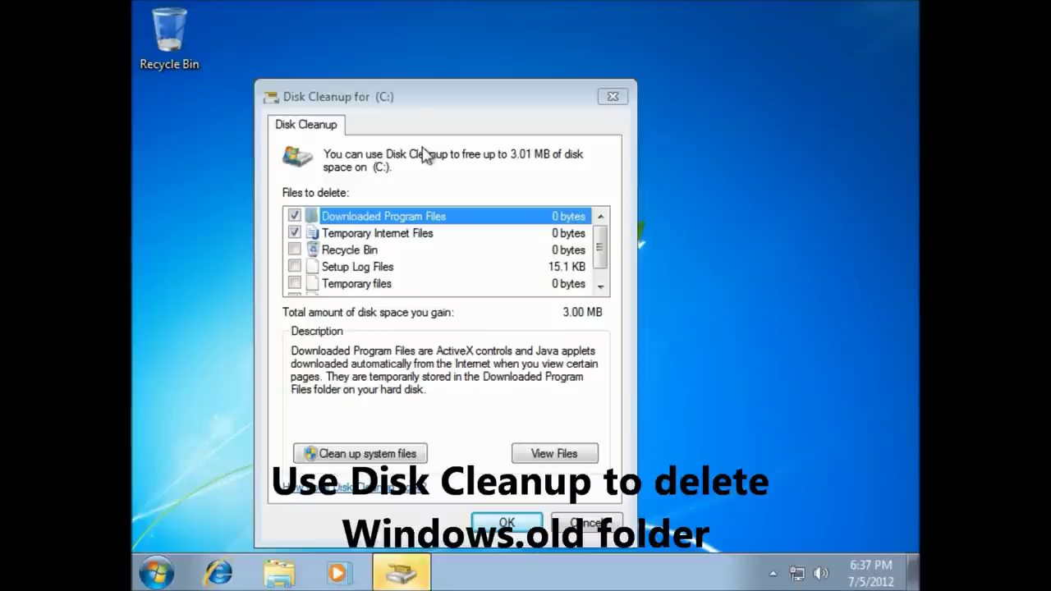
Include system files in the cleanup scan of drive C:, then mark Previous Windows installation(s) for deletion and run the cleanup
{"action": "left_click_drag", "start_coordinate": [425, 104], "coordinate": [468, 88]}
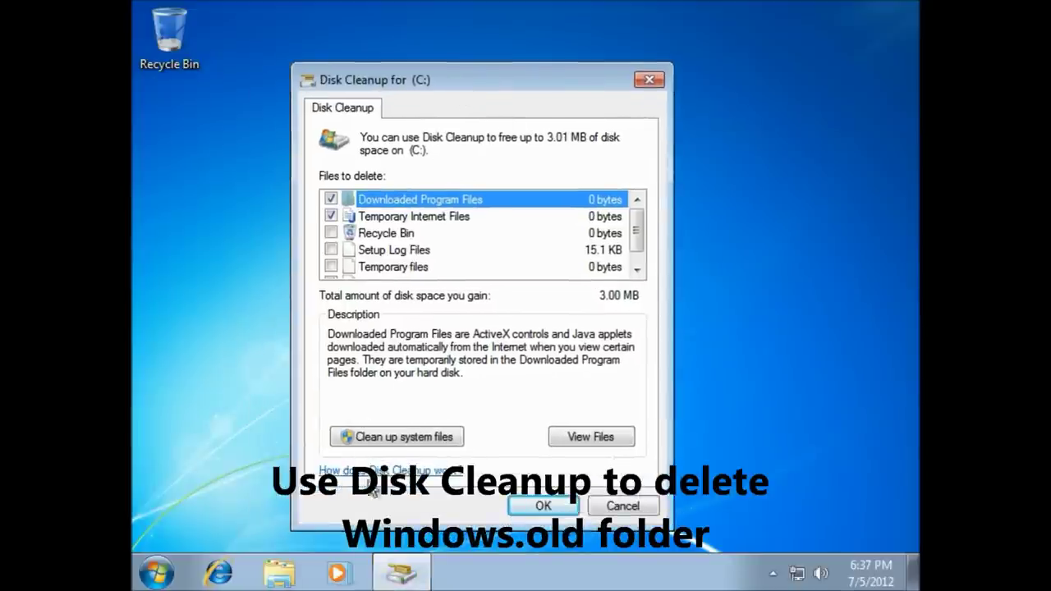
{"action": "left_click", "coordinate": [428, 443]}
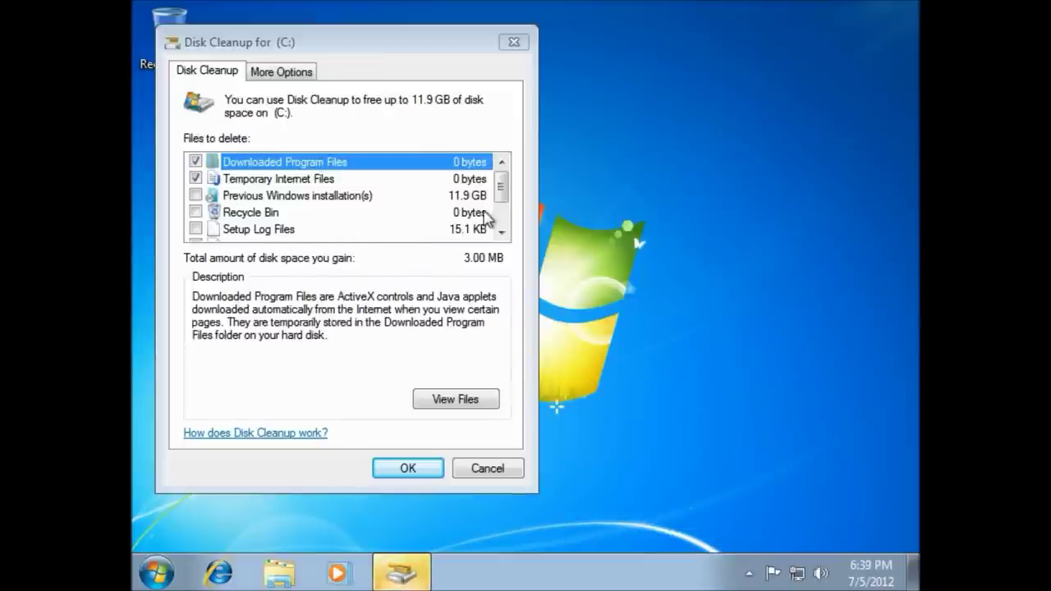
{"action": "scroll", "coordinate": [500, 197], "scroll_direction": "down", "scroll_amount": 1}
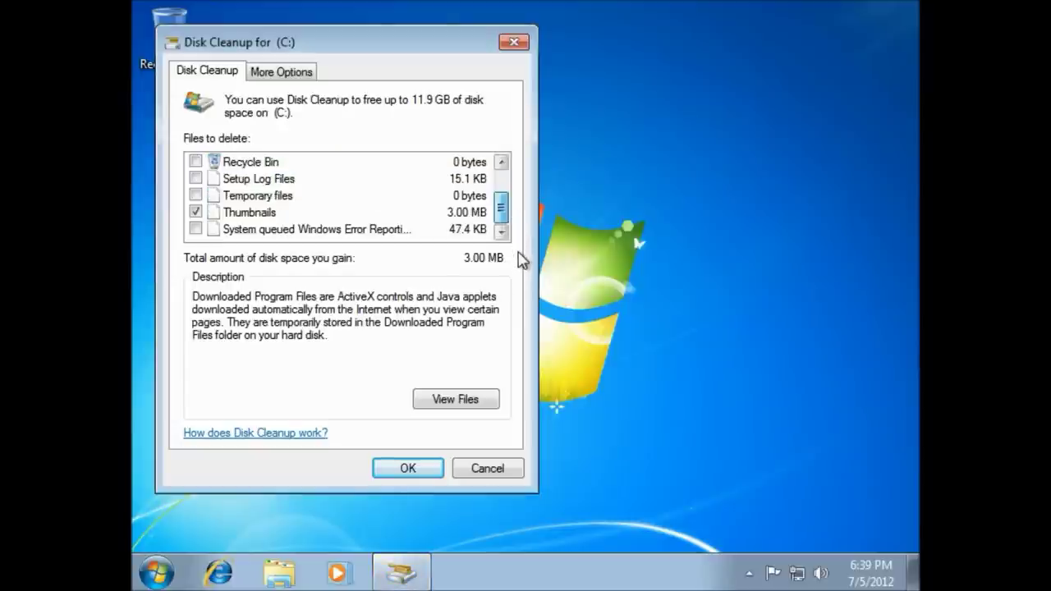
{"action": "scroll", "coordinate": [506, 211], "scroll_direction": "up", "scroll_amount": 1}
{"action": "scroll", "coordinate": [506, 211], "scroll_direction": "up", "scroll_amount": 1}
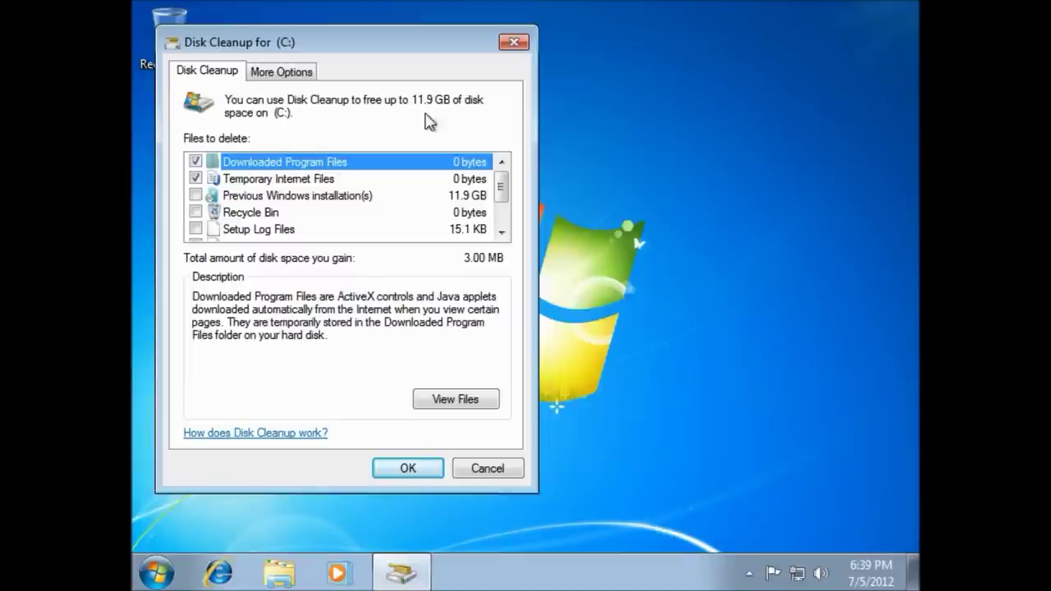
{"action": "left_click", "coordinate": [197, 196]}
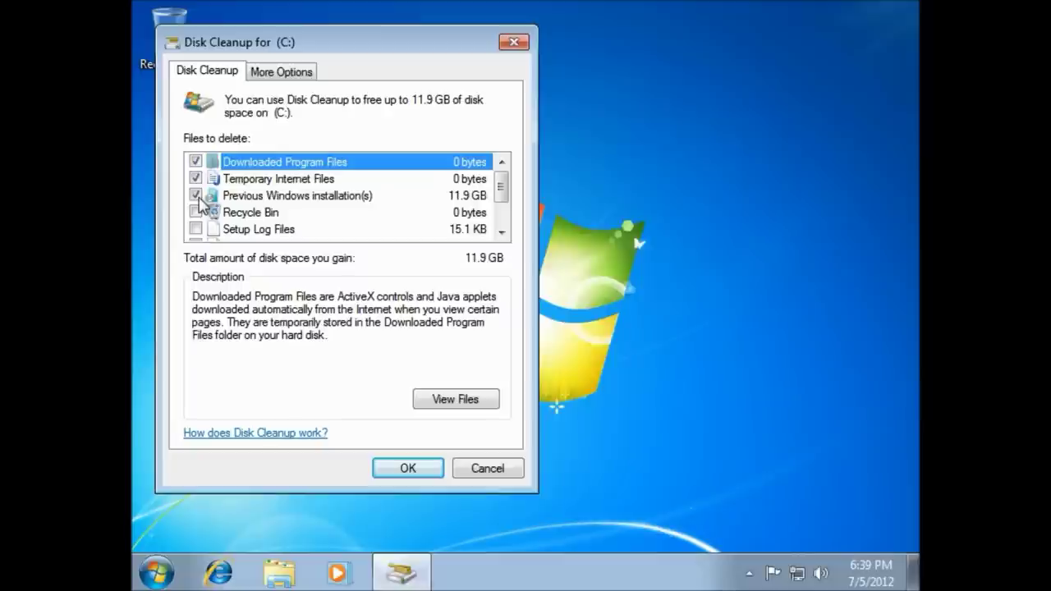
{"action": "left_click", "coordinate": [428, 474]}
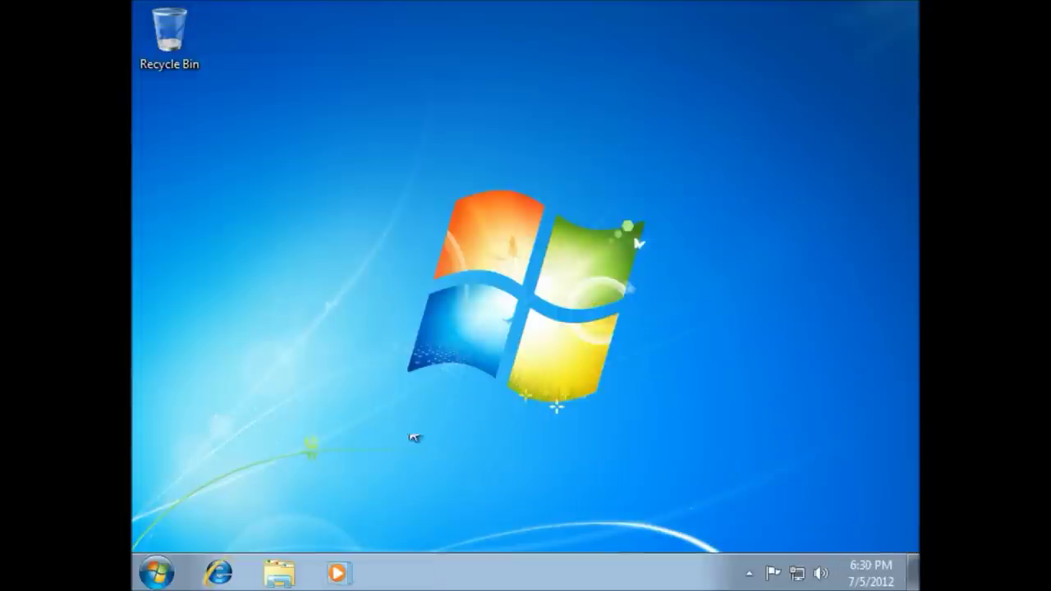
{"action": "left_click_drag", "start_coordinate": [375, 447], "coordinate": [344, 434]}
{"action": "mouse_move", "coordinate": [343, 488]}
{"action": "left_mouse_down"}
{"action": "mouse_move", "coordinate": [520, 286]}
{"action": "mouse_move", "coordinate": [692, 180]}
{"action": "mouse_move", "coordinate": [721, 127]}
{"action": "mouse_move", "coordinate": [593, 235]}
{"action": "mouse_move", "coordinate": [312, 422]}
{"action": "mouse_move", "coordinate": [359, 476]}
{"action": "mouse_move", "coordinate": [334, 493]}
{"action": "left_mouse_up"}
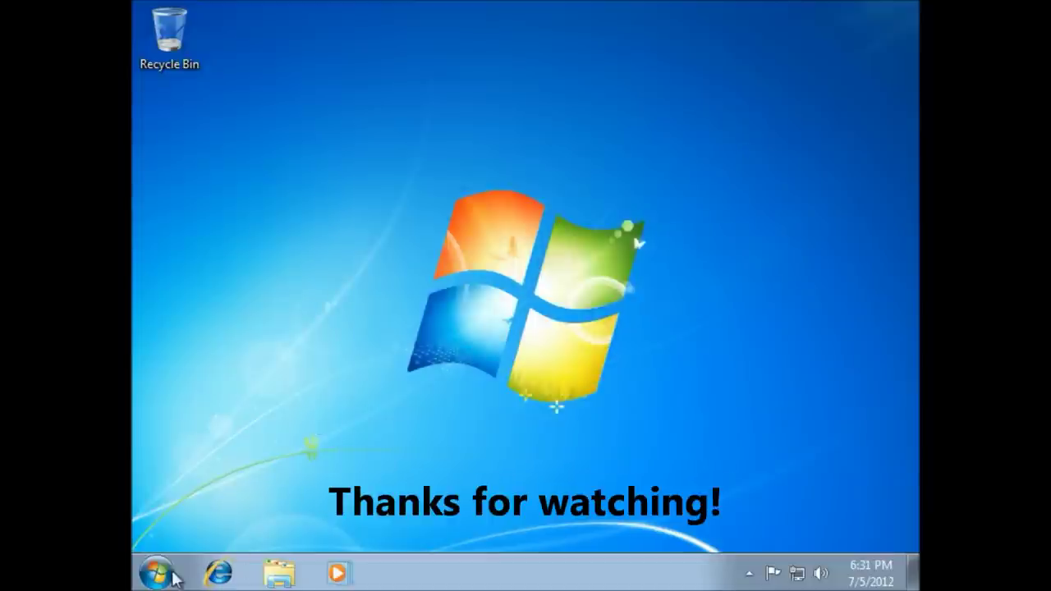
{"action": "left_click", "coordinate": [146, 576]}
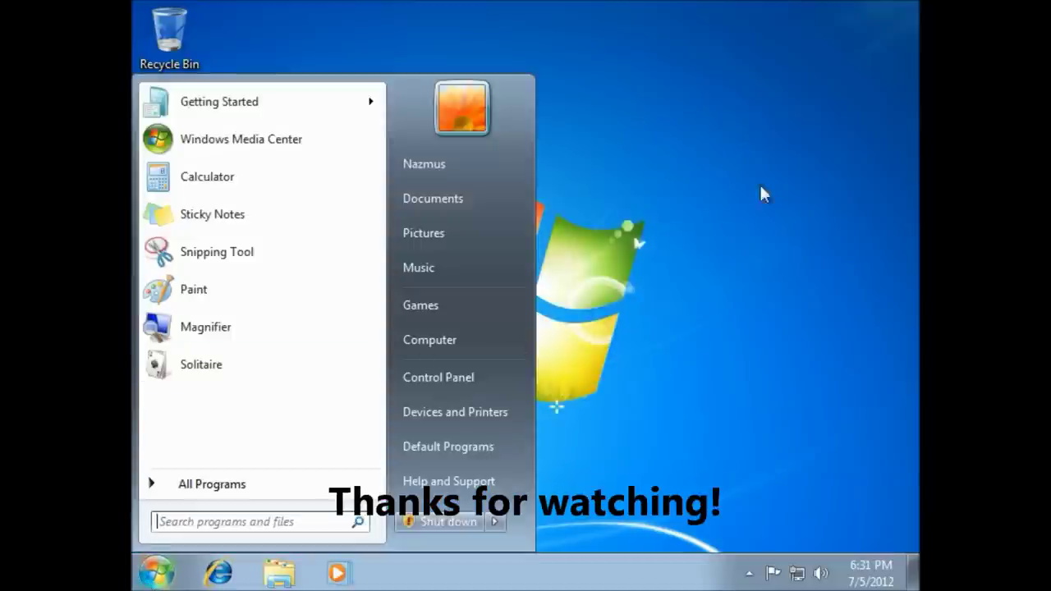
{"action": "left_click", "coordinate": [809, 192]}
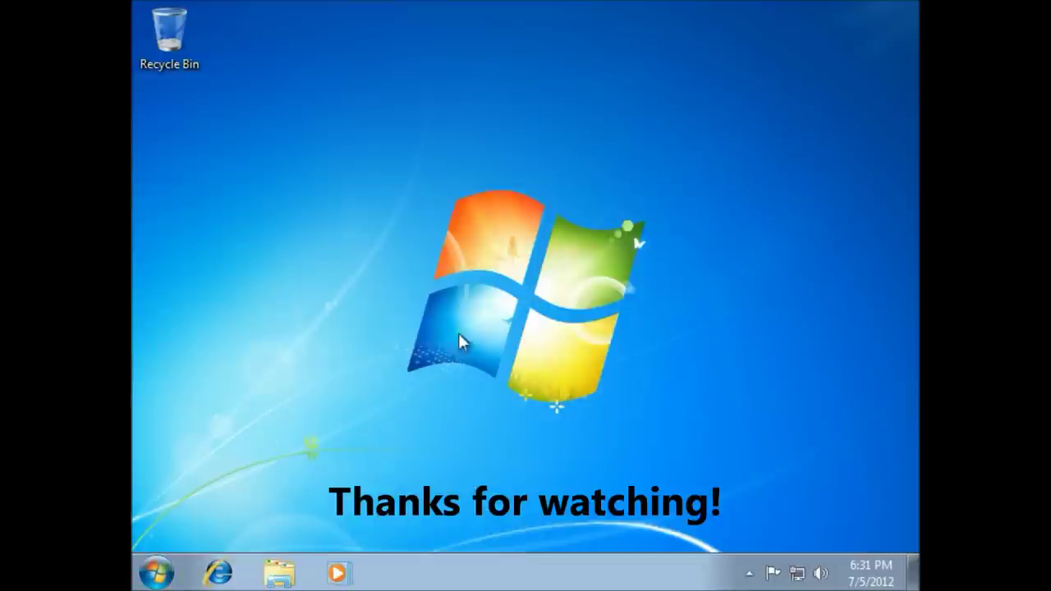
{"action": "left_click_drag", "start_coordinate": [342, 386], "coordinate": [781, 127]}
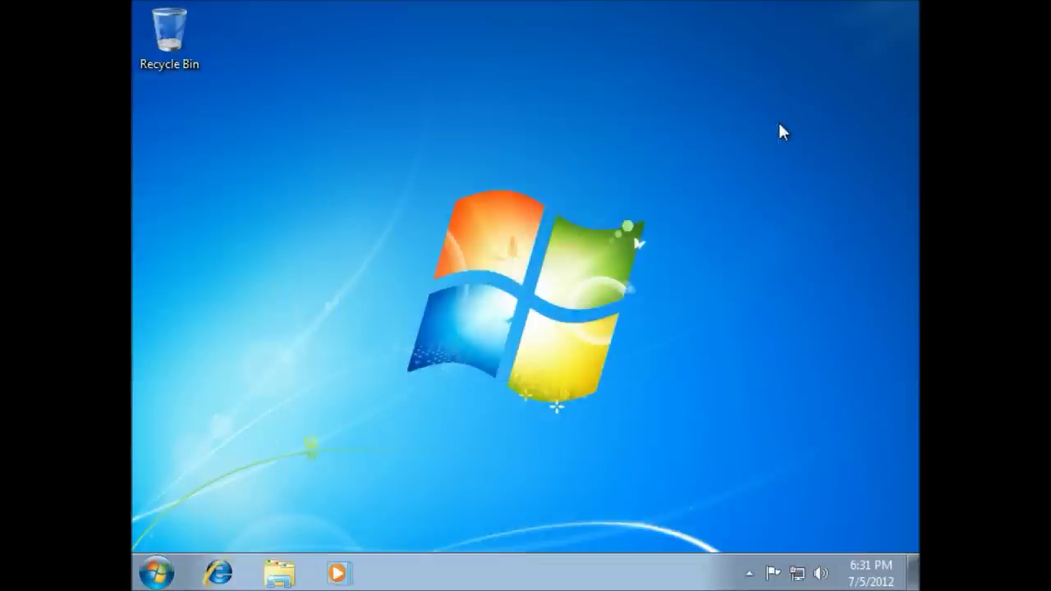